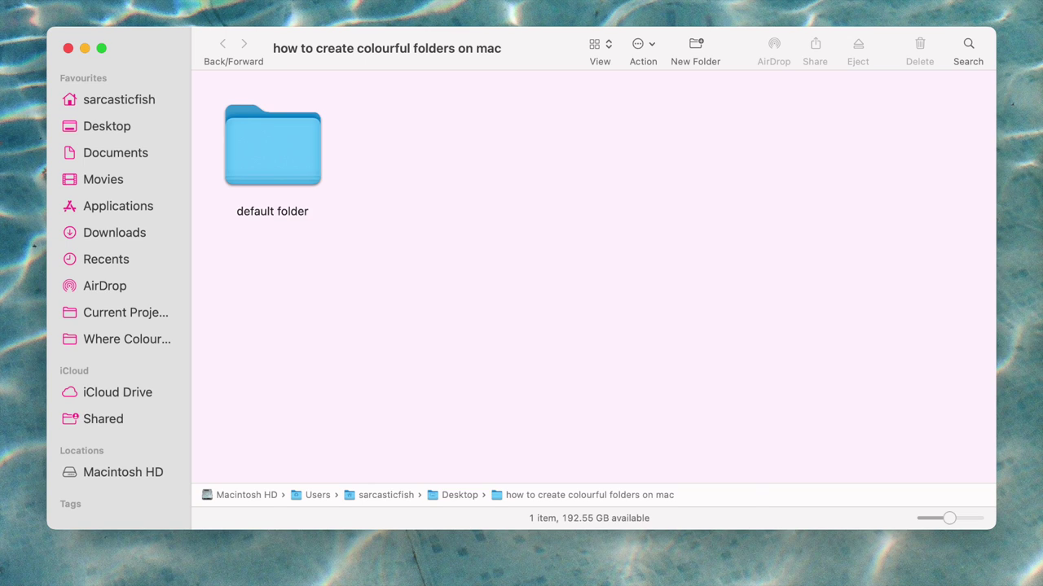
# Select the default folder icon in Finder
pyautogui.click(272, 147)
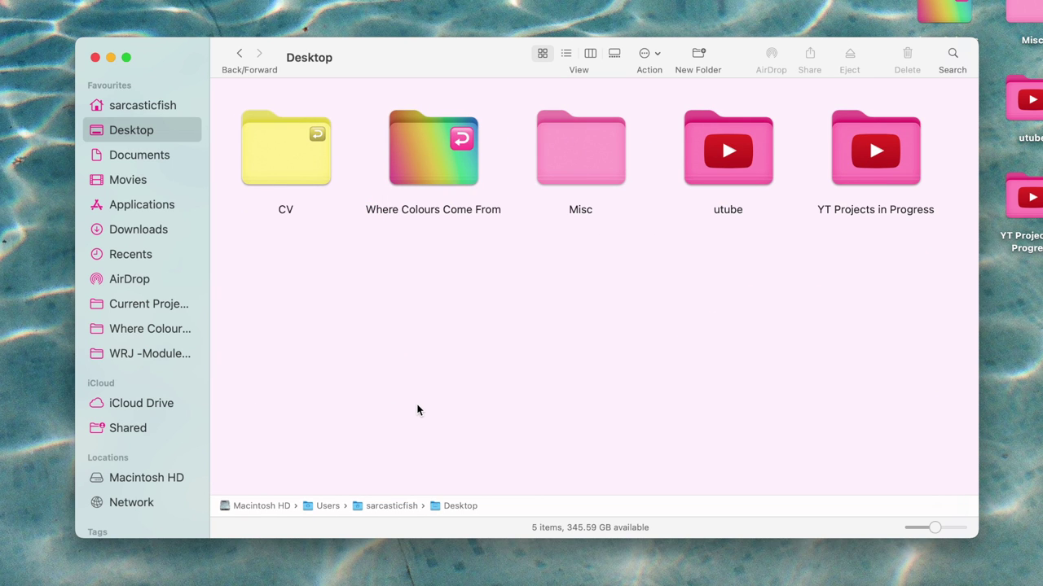
# Look inside Where Colours Come From and its Editing folder, then go back
pyautogui.doubleClick(461, 143)
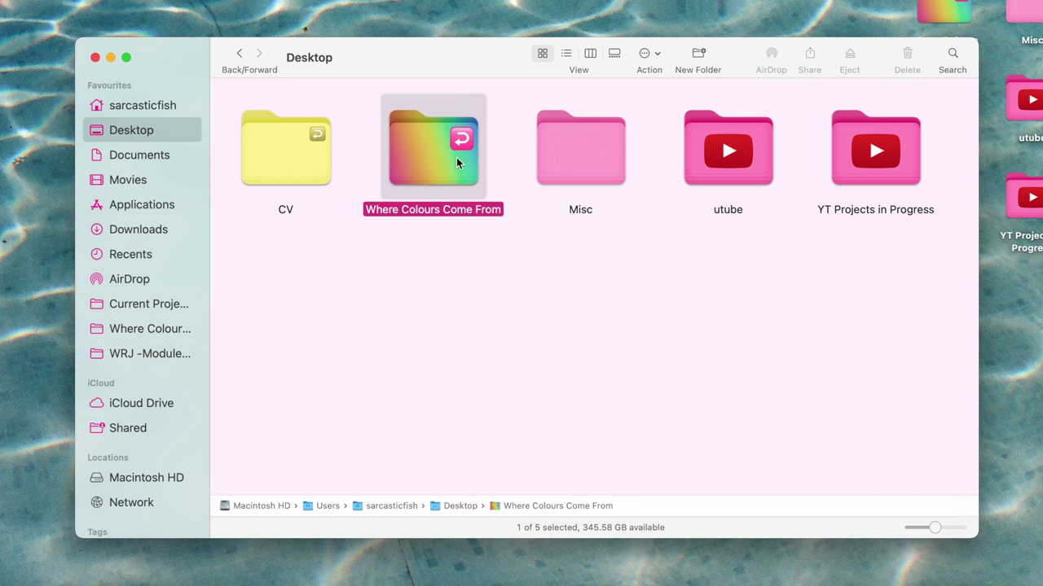
pyautogui.doubleClick(427, 301)
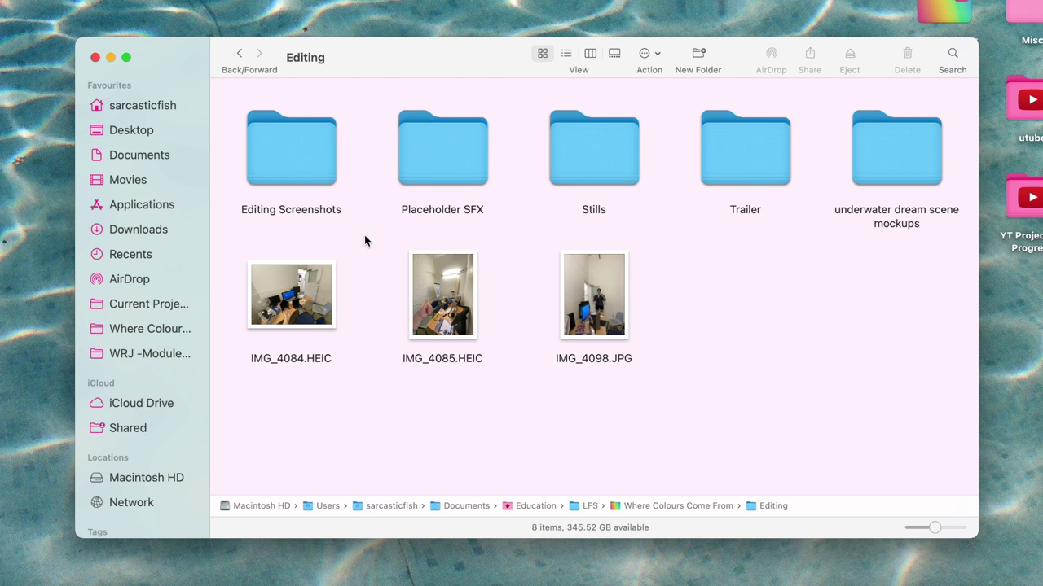
pyautogui.click(238, 54)
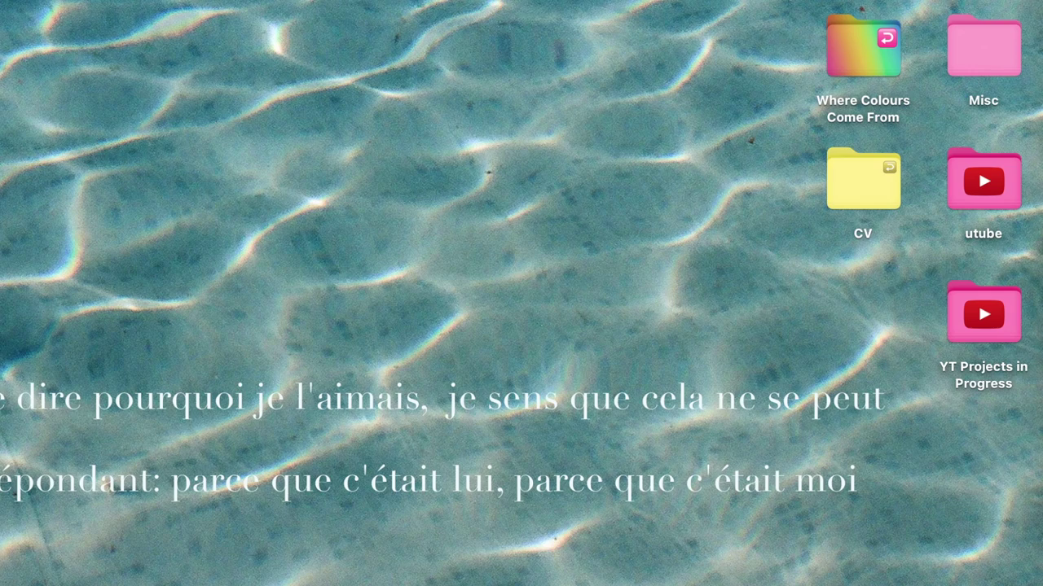
# Open Misc, then its 'coloured folders' collection, scrolling back to the top row
pyautogui.doubleClick(988, 67)
pyautogui.click(925, 193)
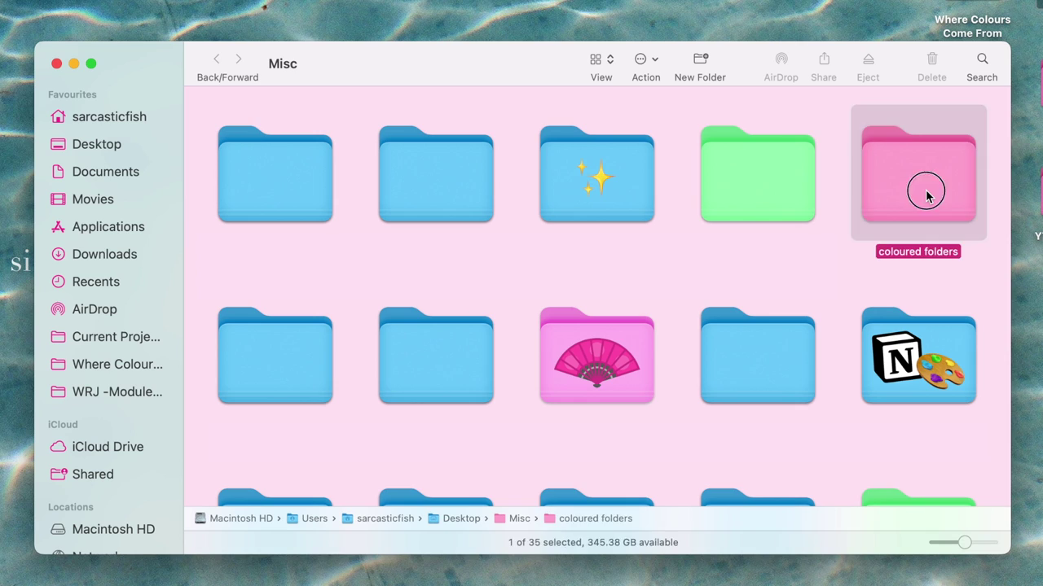
pyautogui.doubleClick(925, 193)
pyautogui.scroll(-20, 633, 315)
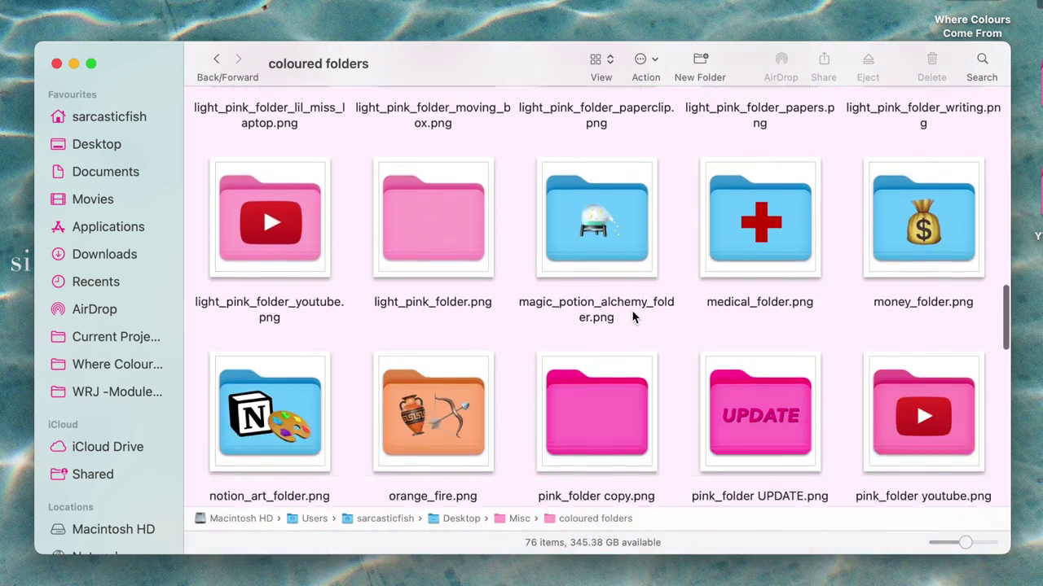
pyautogui.scroll(-15, 632, 316)
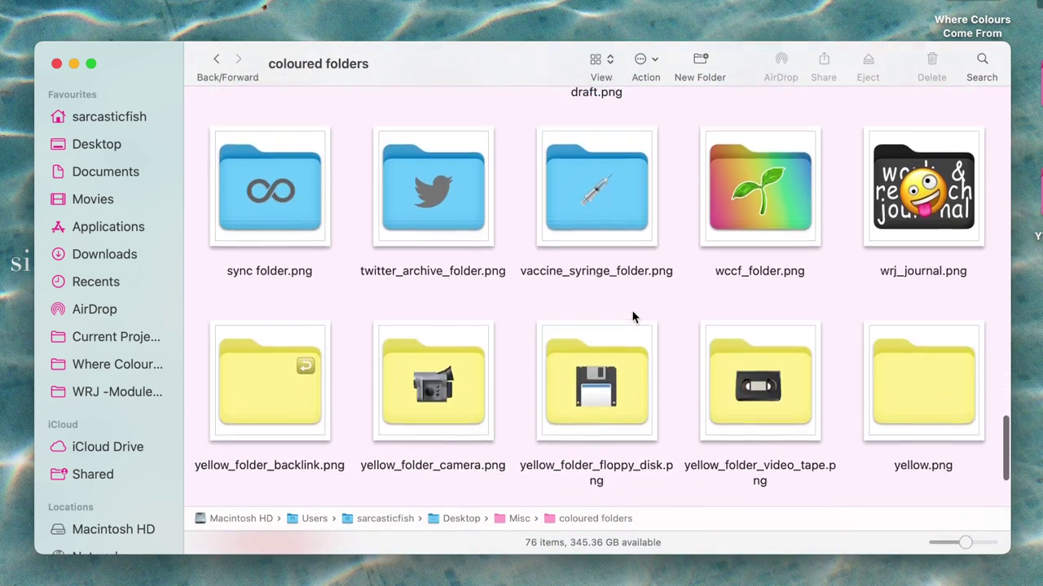
pyautogui.scroll(-2, 633, 316)
pyautogui.scroll(15, 633, 316)
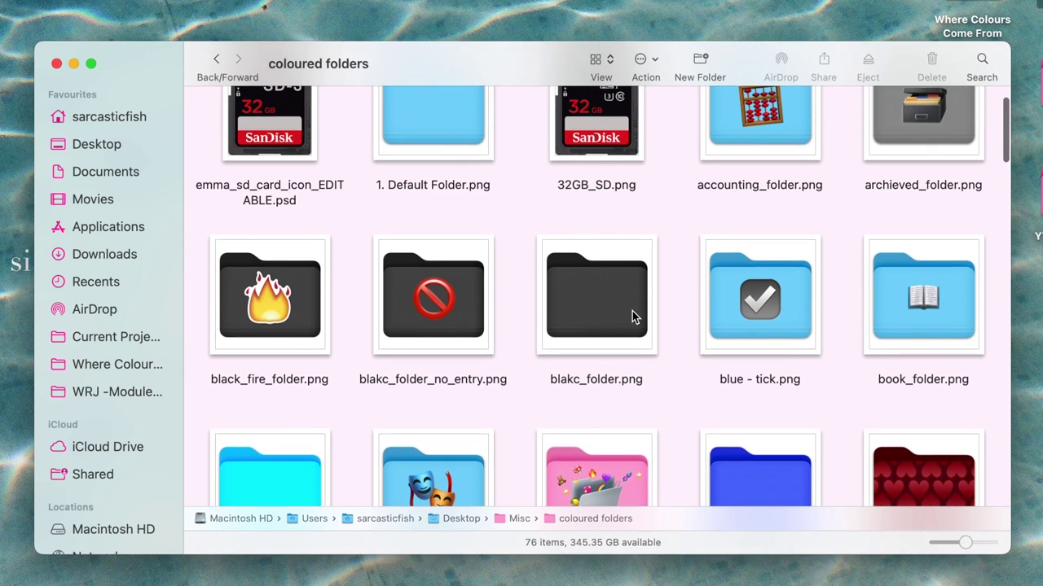
pyautogui.scroll(2, 632, 316)
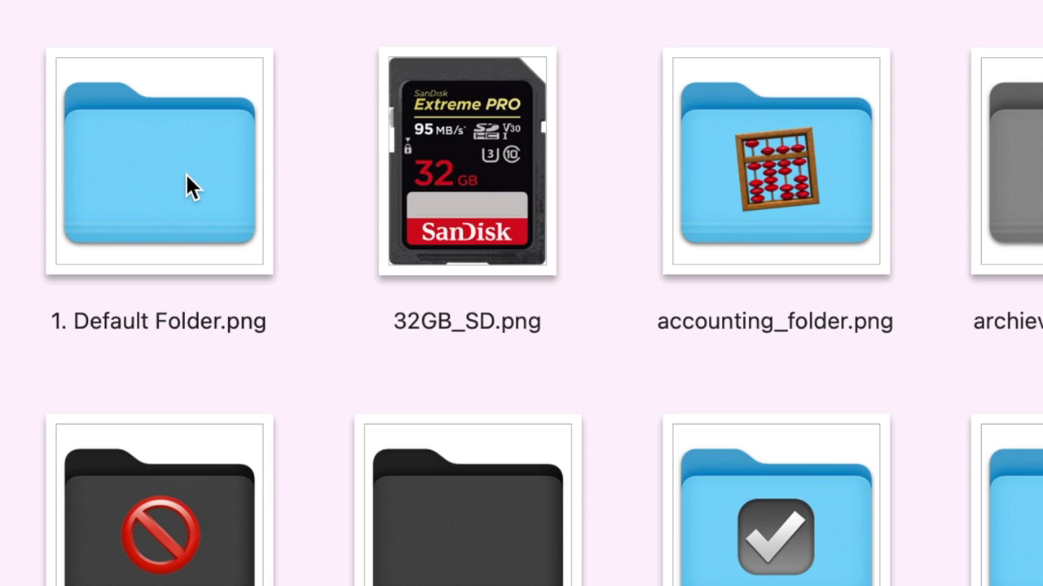
# Use Open With on 1. Default Folder.png to load it into Adobe Photoshop 2023
pyautogui.rightClick(447, 181)
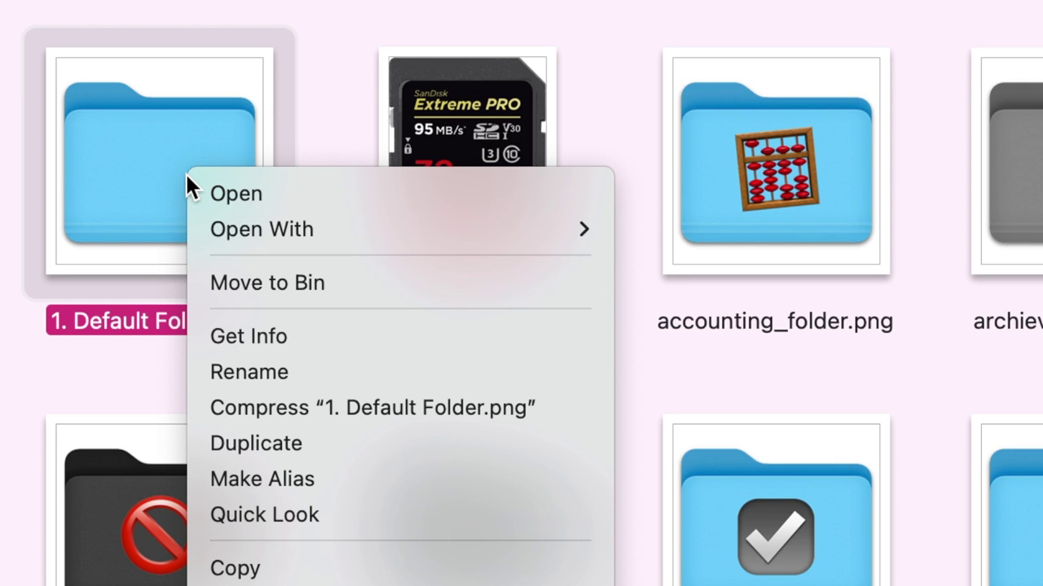
pyautogui.moveTo(295, 242)
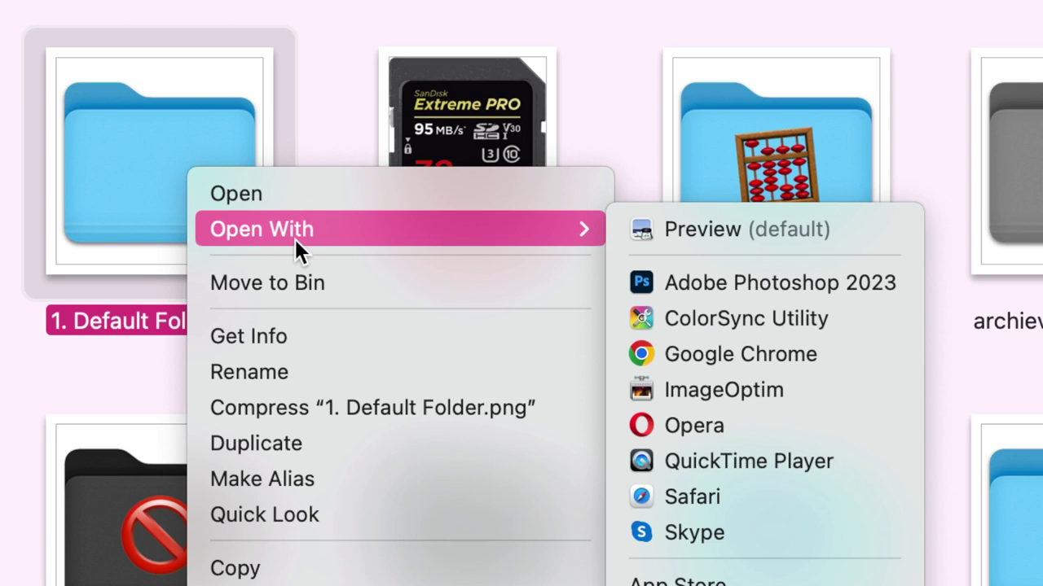
pyautogui.click(700, 283)
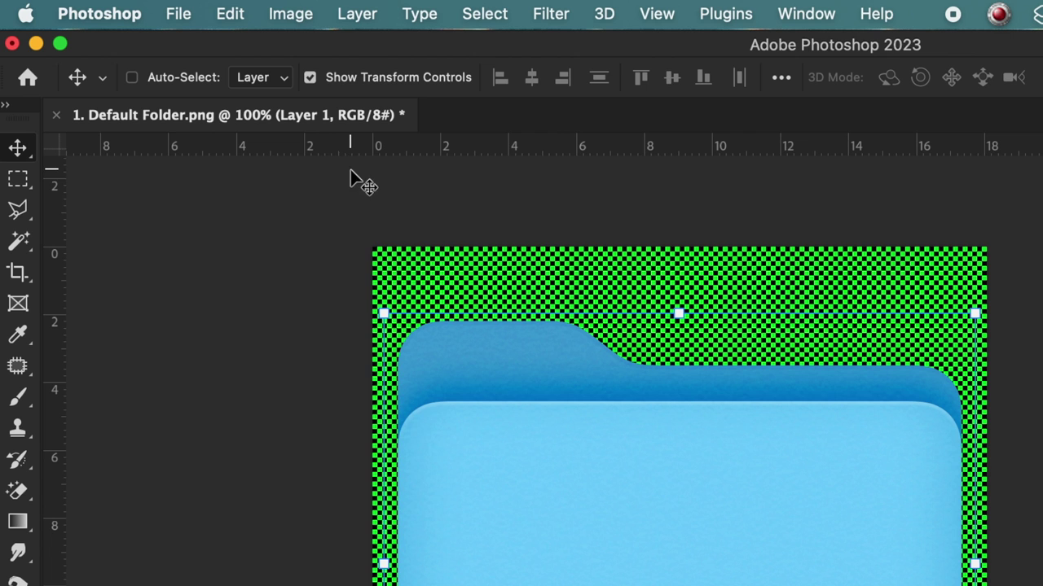
pyautogui.click(183, 0)
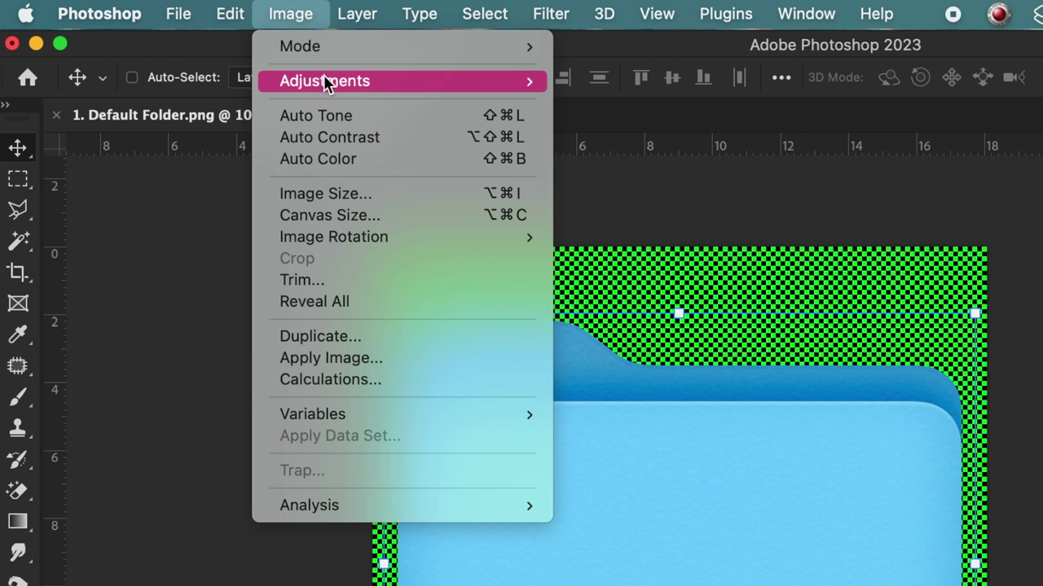
pyautogui.moveTo(324, 81)
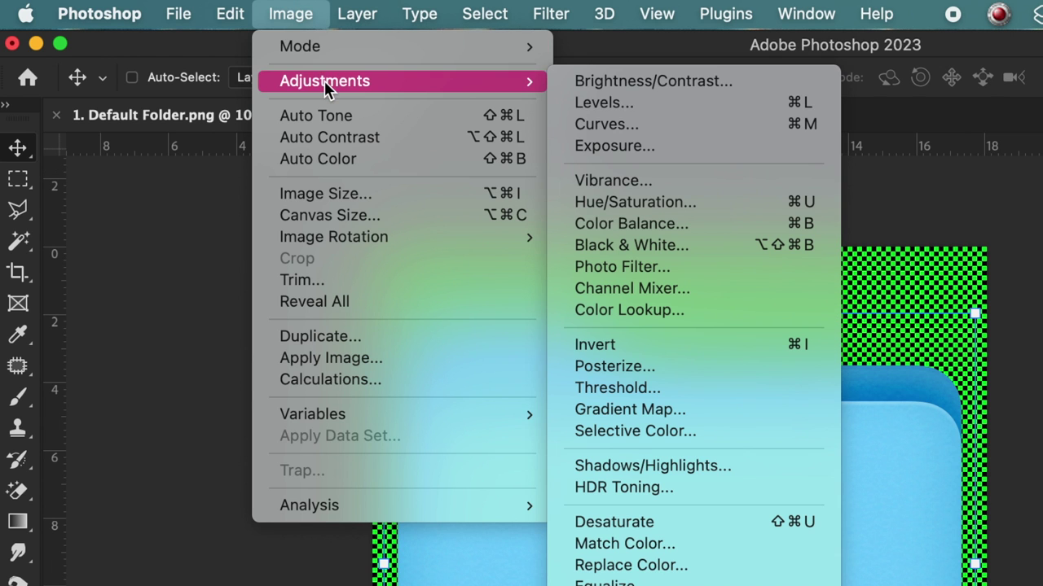
pyautogui.click(660, 203)
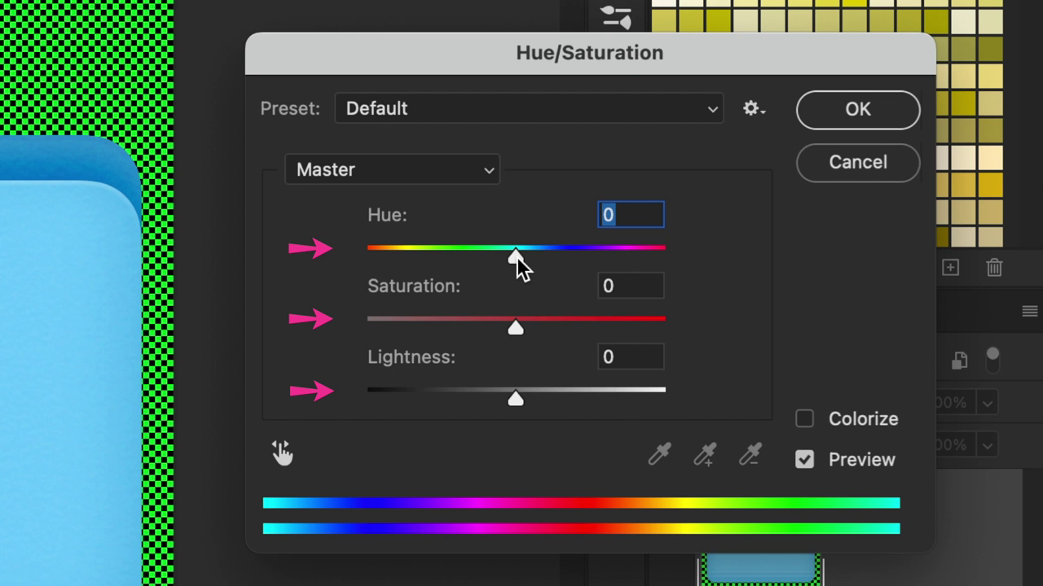
pyautogui.moveTo(517, 266); pyautogui.dragTo(499, 271)
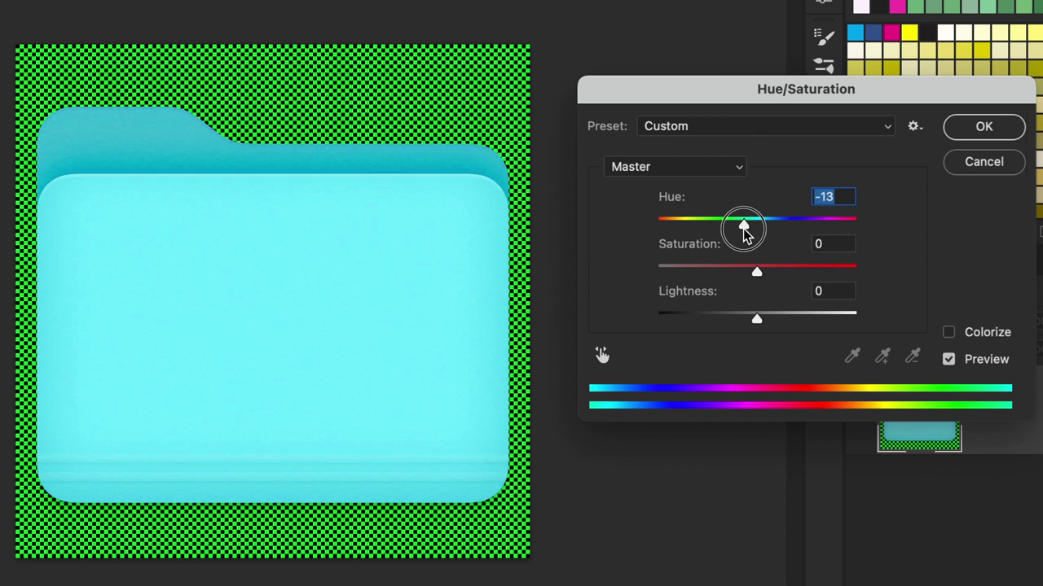
pyautogui.moveTo(743, 232); pyautogui.dragTo(822, 224)
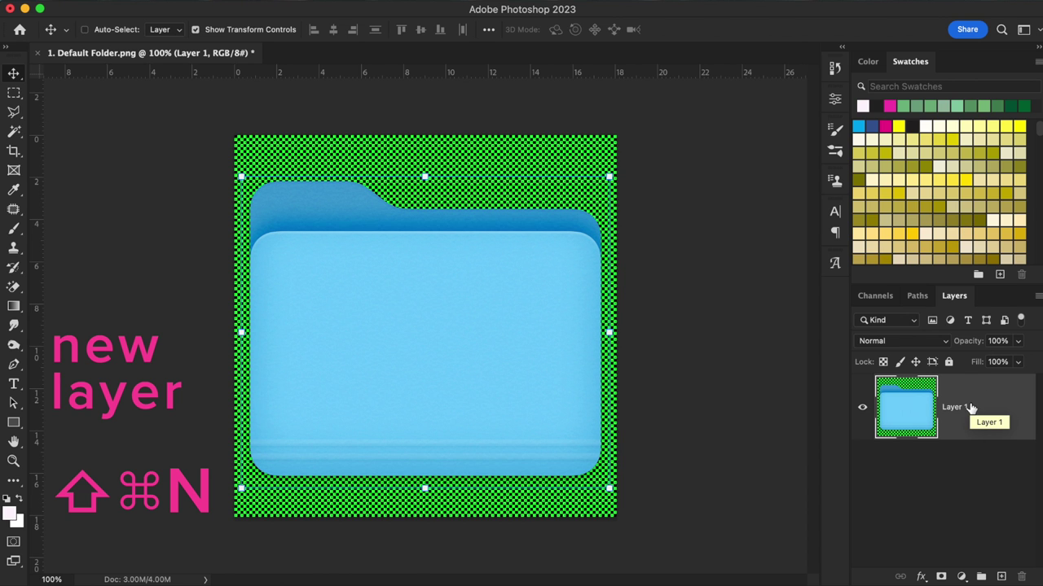
# Create a new layer named 'paint layer' with 'Use Previous Layer to Create Clipping Mask' ticked
pyautogui.press('shift+super+n')
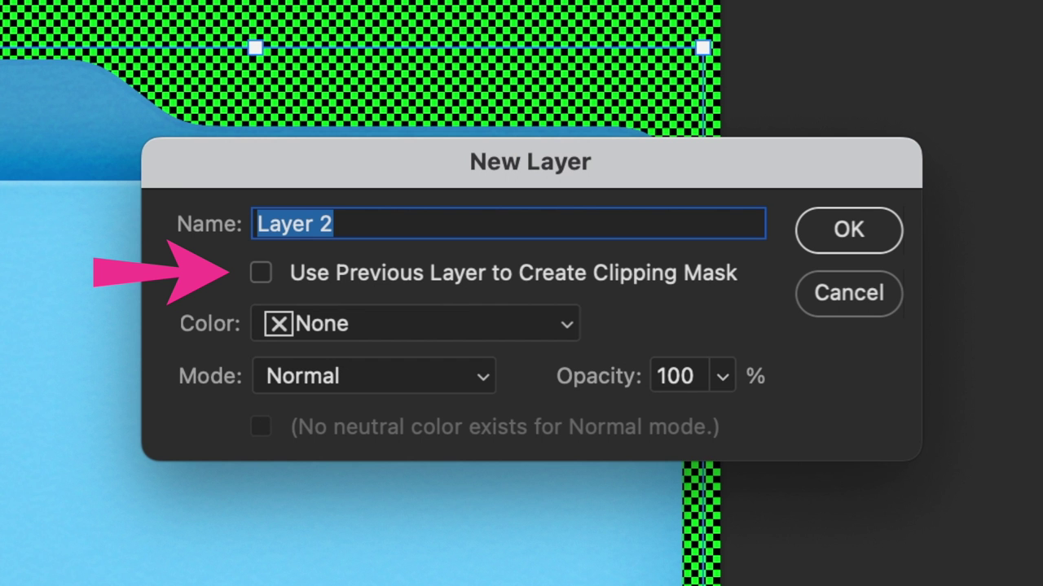
pyautogui.click(532, 272)
pyautogui.click(557, 228)
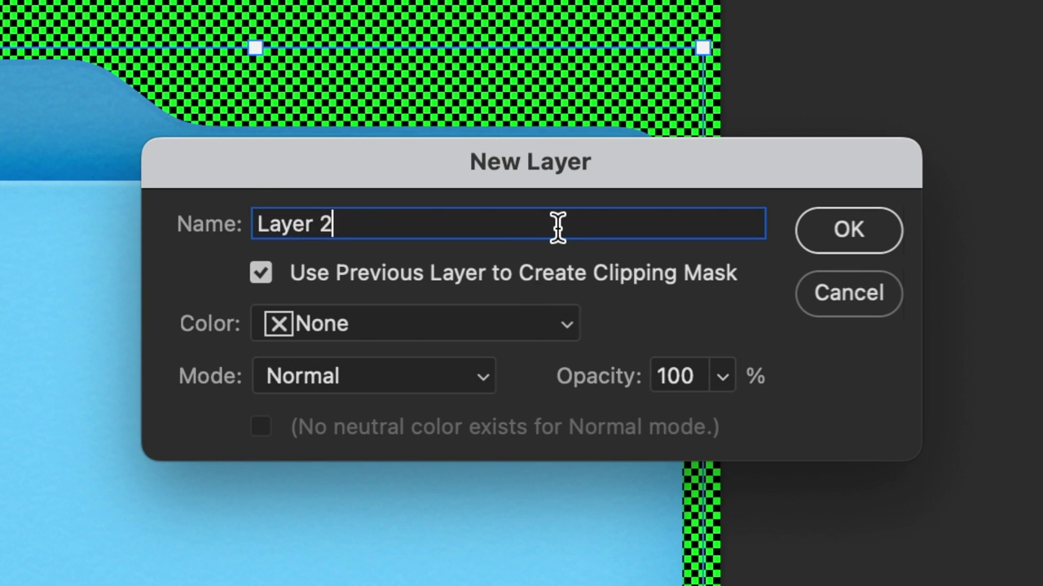
pyautogui.press('super+a')
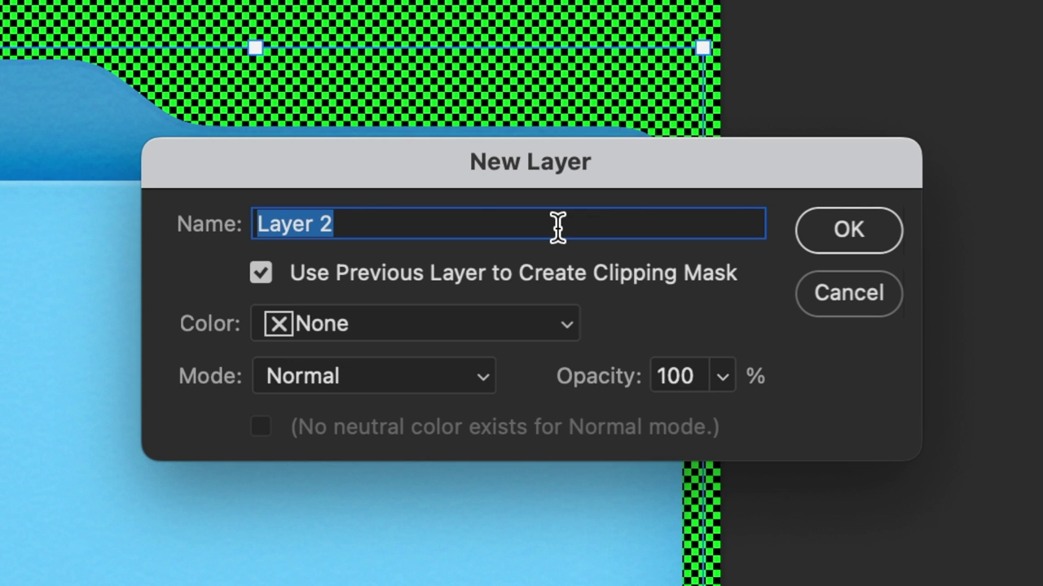
pyautogui.write('paint layer')
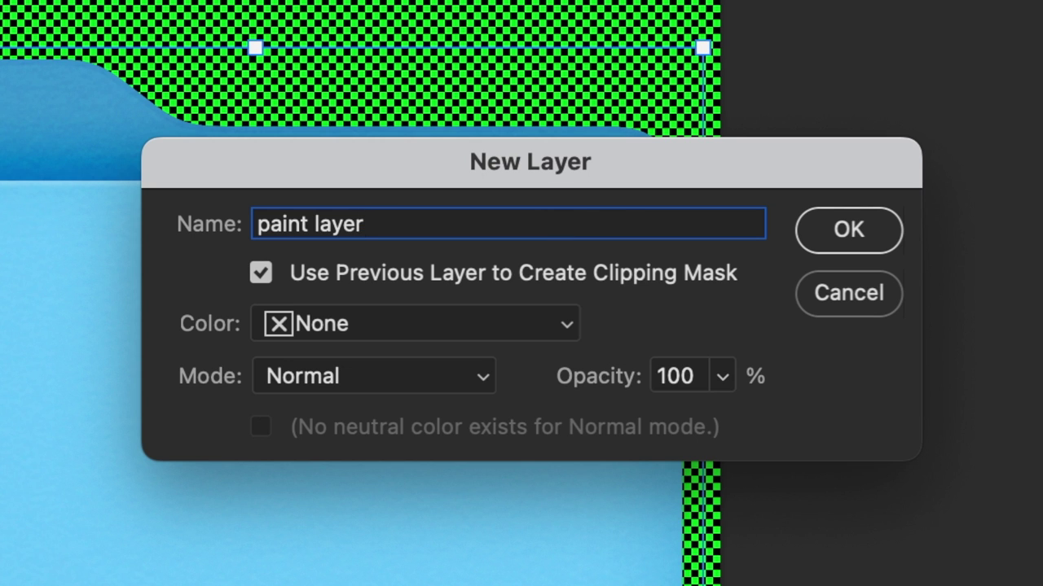
pyautogui.press('Return')
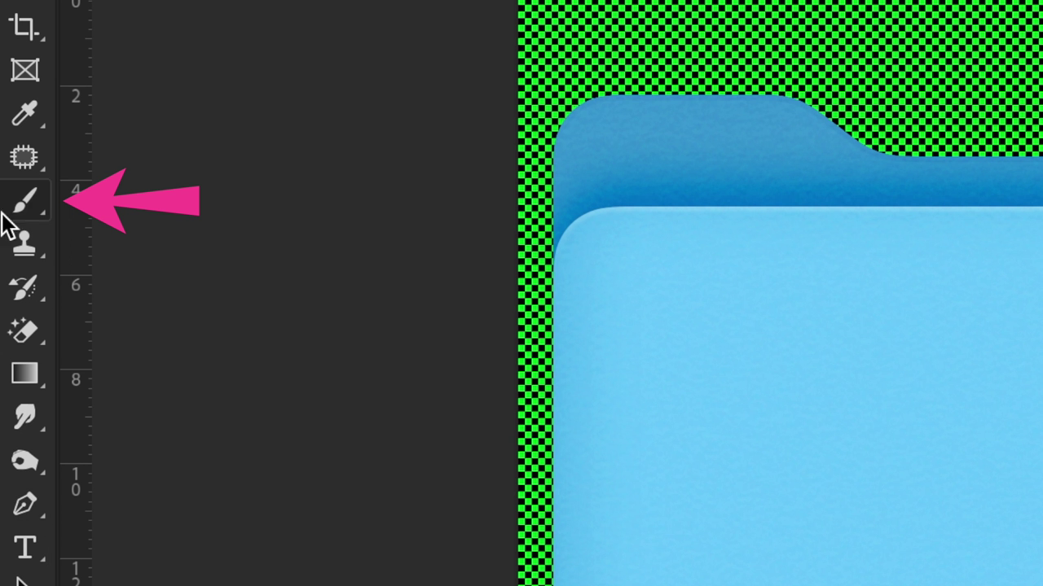
# With 'fave youtube brush' at 114 px, paint pale strokes over most of the folder front
pyautogui.click(23, 200)
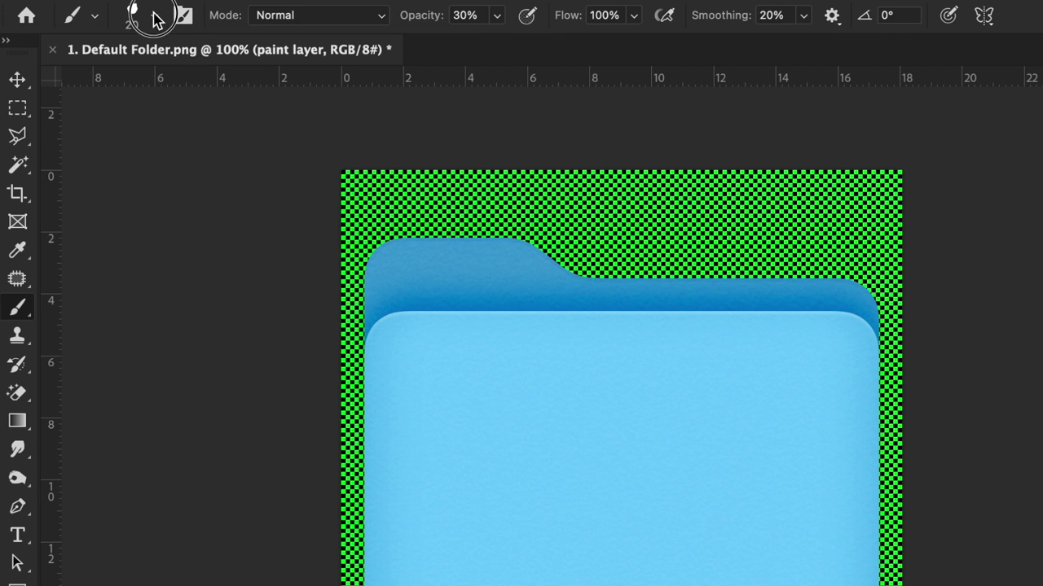
pyautogui.click(154, 17)
pyautogui.click(192, 84)
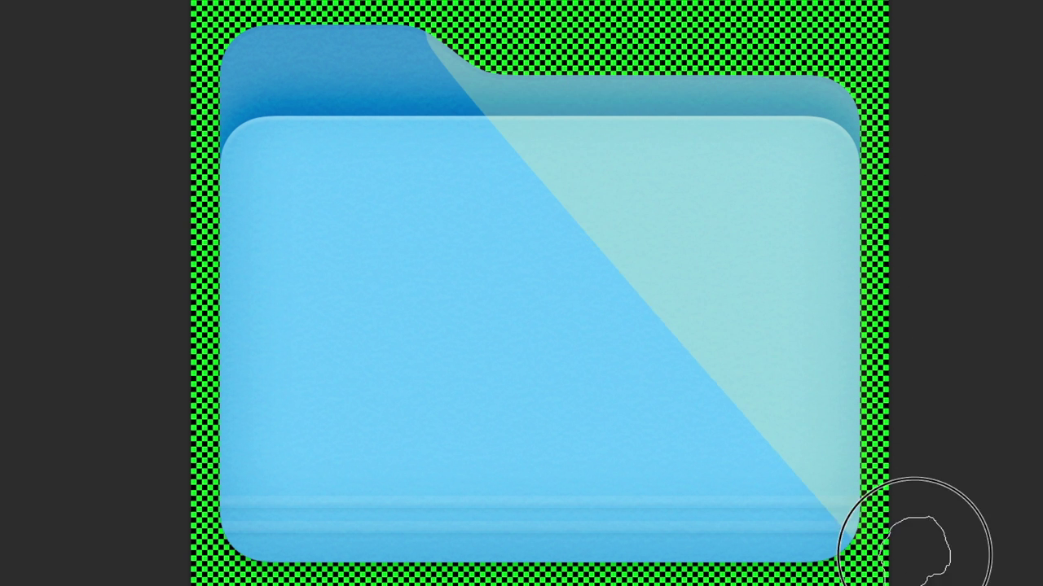
pyautogui.moveTo(914, 531)
pyautogui.mouseDown()
pyautogui.moveTo(792, 496)
pyautogui.moveTo(393, 248)
pyautogui.moveTo(386, 166)
pyautogui.moveTo(821, 539)
pyautogui.moveTo(298, 464)
pyautogui.moveTo(383, 490)
pyautogui.moveTo(321, 141)
pyautogui.moveTo(255, 29)
pyautogui.moveTo(285, 482)
pyautogui.moveTo(270, 584)
pyautogui.moveTo(440, 396)
pyautogui.mouseUp()
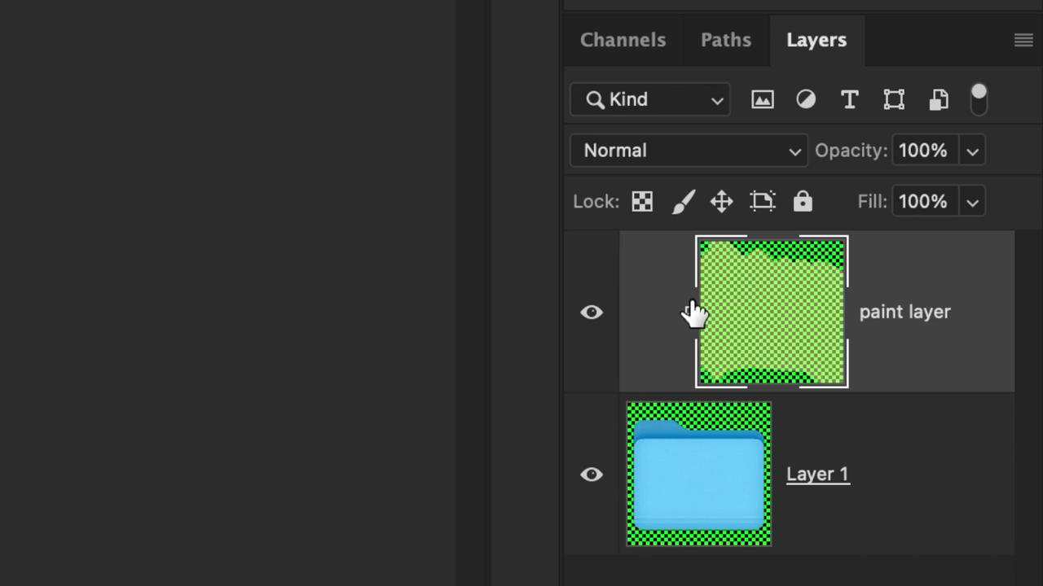
# Desaturate Layer 1's folder to light grey with Hue/Saturation, slightly raising lightness
pyautogui.click(714, 502)
pyautogui.press('super+u')
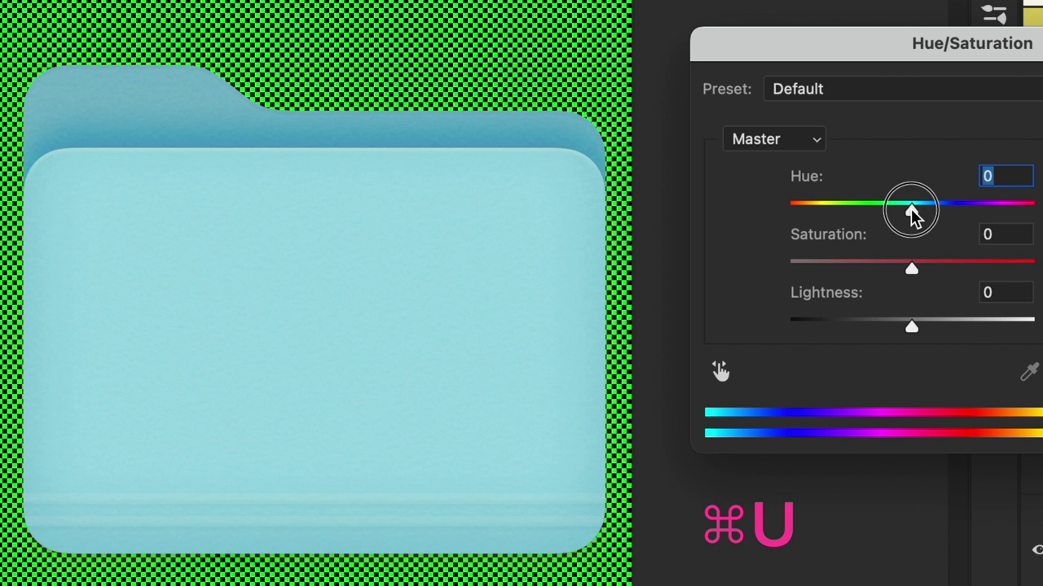
pyautogui.moveTo(911, 209); pyautogui.dragTo(942, 217)
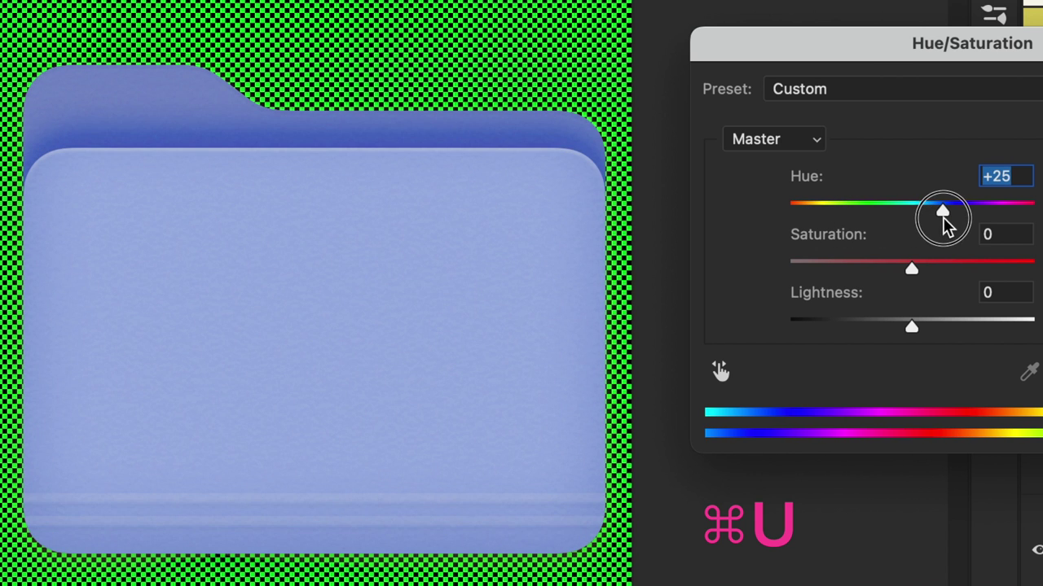
pyautogui.moveTo(910, 269); pyautogui.dragTo(715, 271)
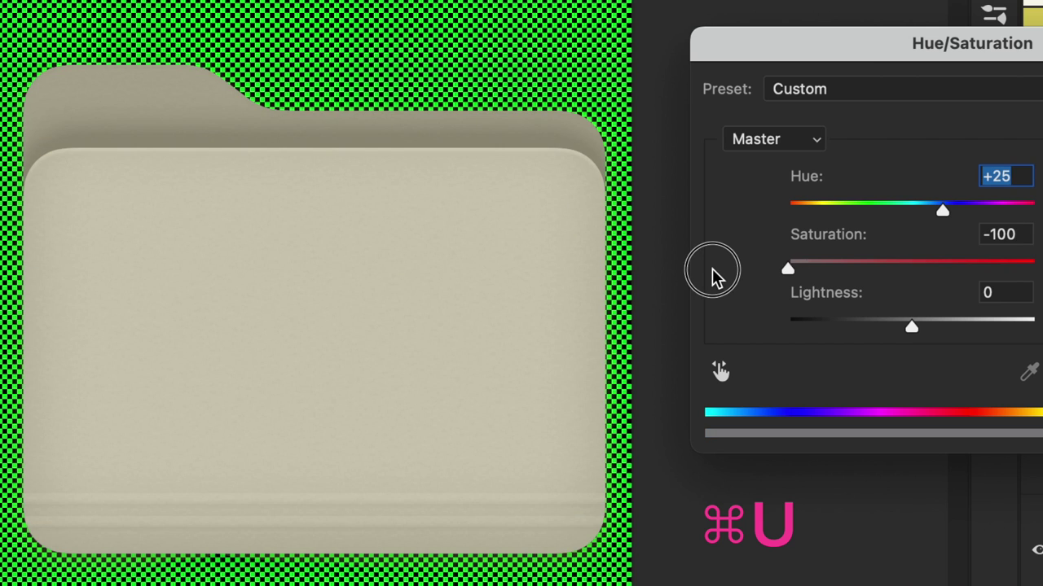
pyautogui.moveTo(912, 330); pyautogui.dragTo(934, 331)
pyautogui.press('Return')
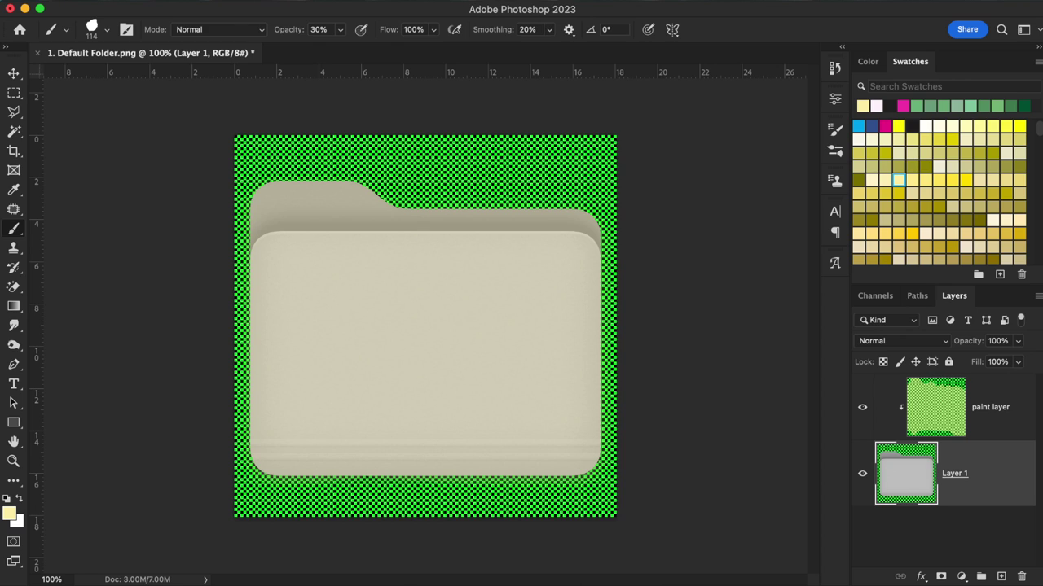
# Set Brightness/Contrast to brightness -20 and contrast -4
pyautogui.click(183, 0)
pyautogui.moveTo(191, 32)
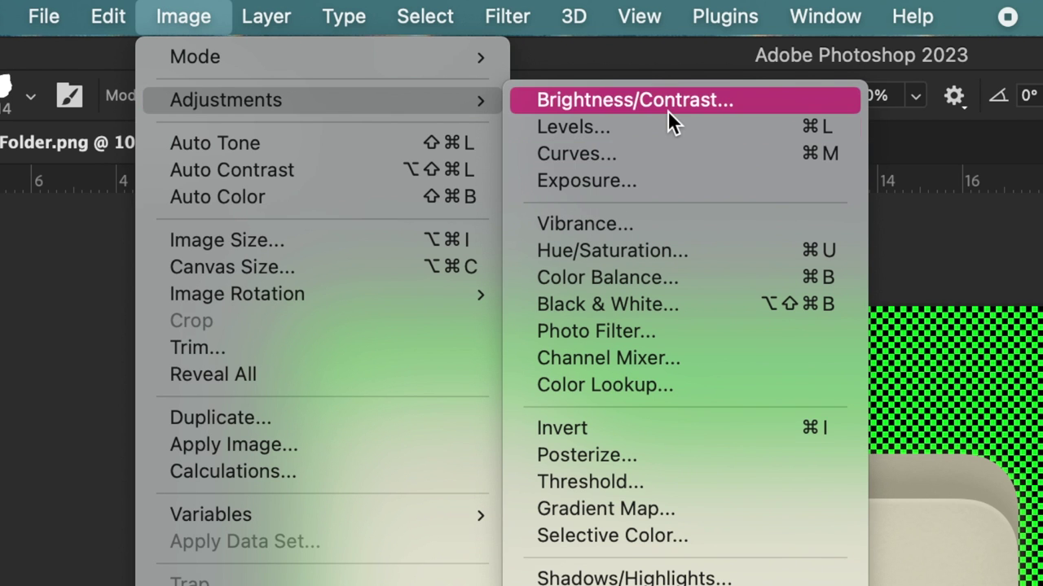
pyautogui.click(667, 109)
pyautogui.moveTo(478, 328); pyautogui.dragTo(573, 311)
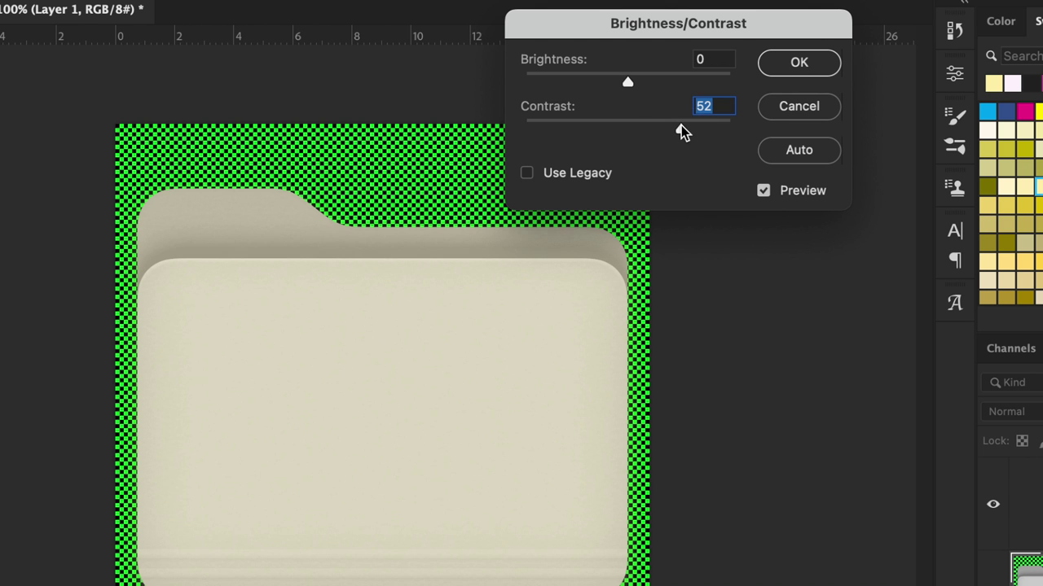
pyautogui.moveTo(627, 81); pyautogui.dragTo(614, 81)
# Apply the brightness change, then brush soft yellow over the folder's tab, sides and body
pyautogui.click(815, 65)
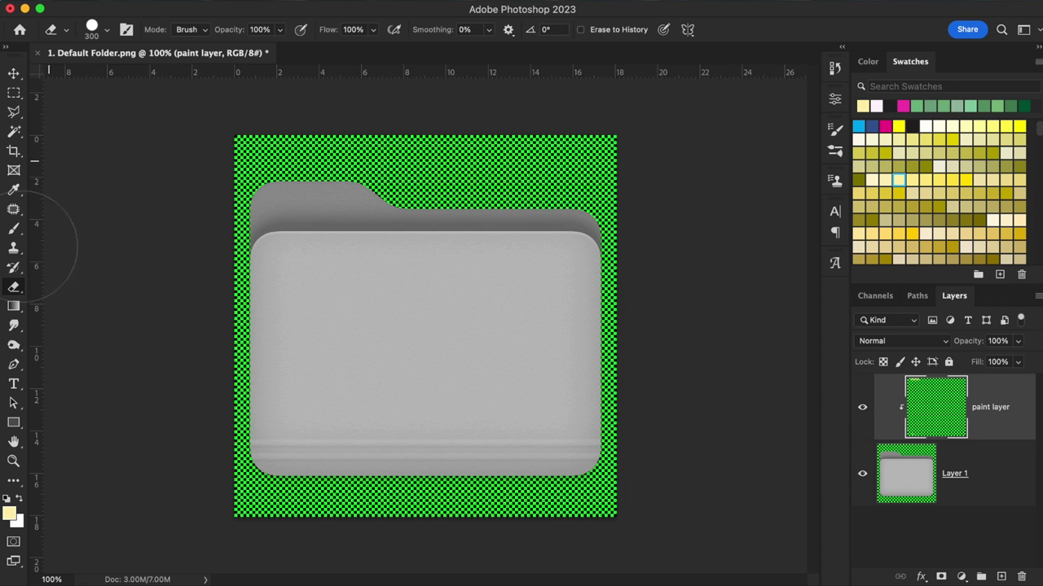
pyautogui.click(13, 231)
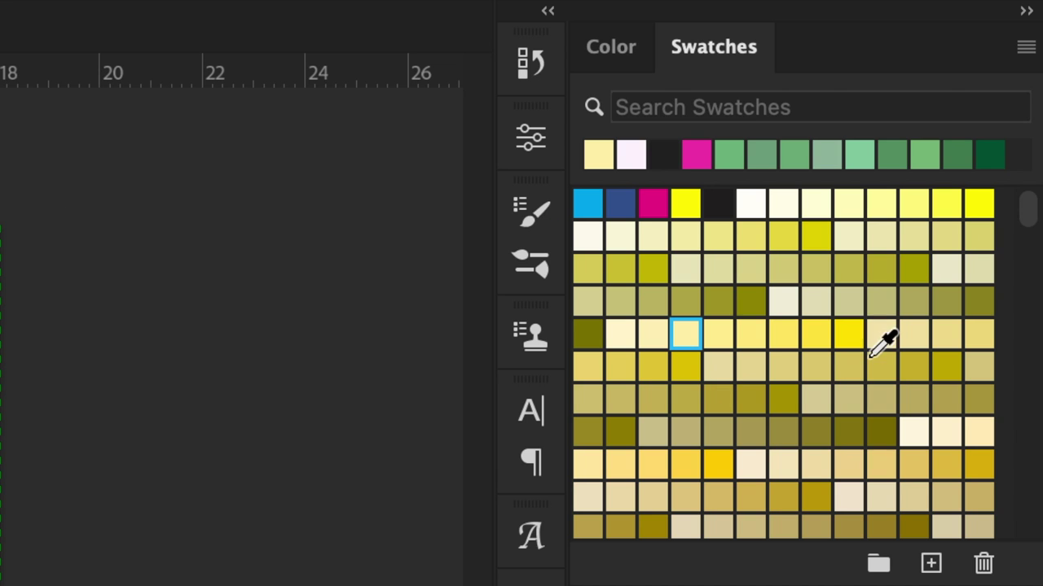
pyautogui.click(965, 181)
pyautogui.moveTo(233, 216); pyautogui.dragTo(314, 253)
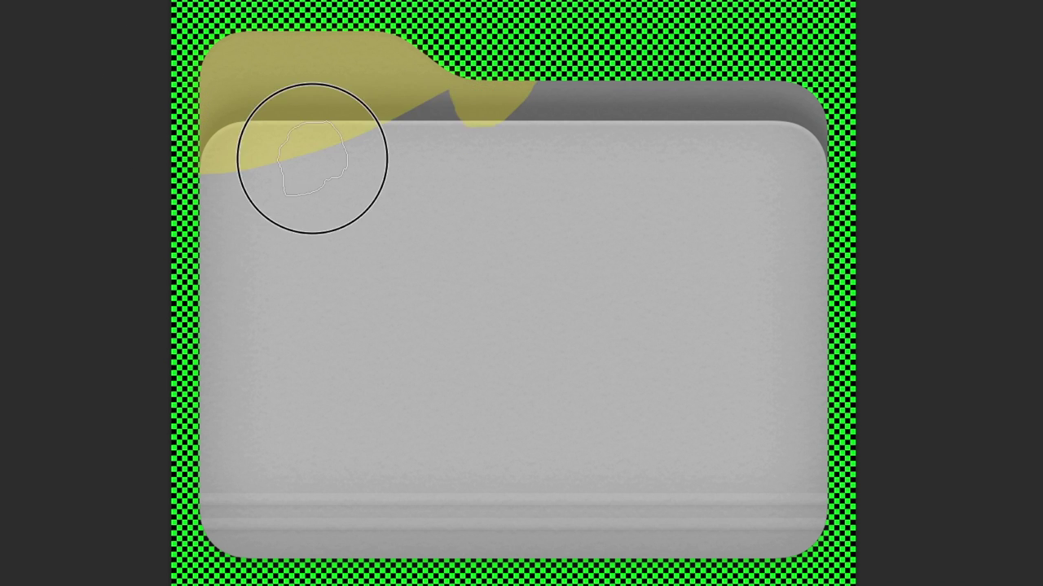
pyautogui.moveTo(312, 158)
pyautogui.mouseDown()
pyautogui.moveTo(261, 163)
pyautogui.moveTo(764, 531)
pyautogui.moveTo(761, 435)
pyautogui.moveTo(515, 83)
pyautogui.moveTo(647, 303)
pyautogui.moveTo(242, 391)
pyautogui.moveTo(224, 281)
pyautogui.mouseUp()
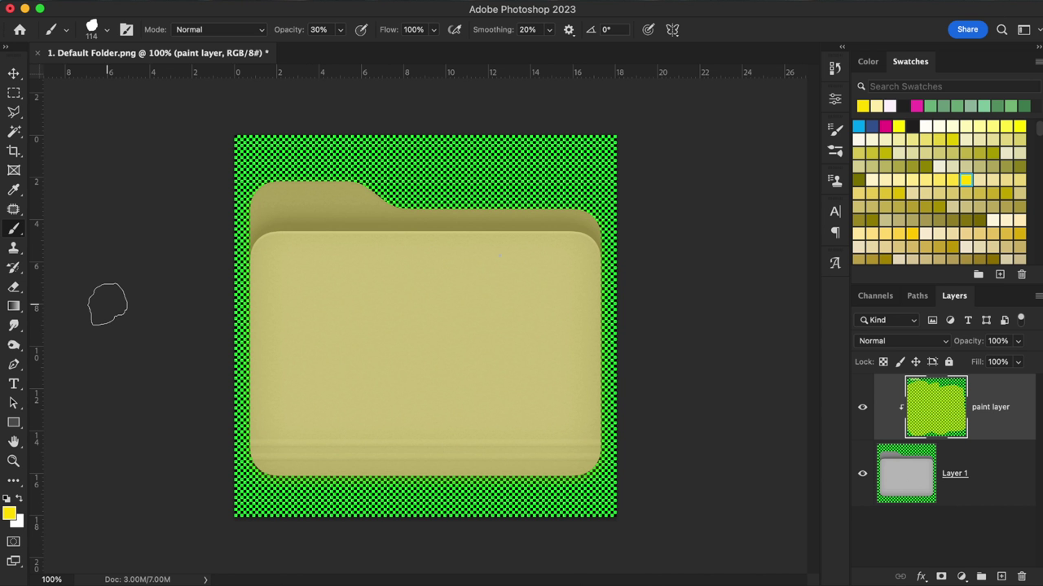
pyautogui.click(906, 476)
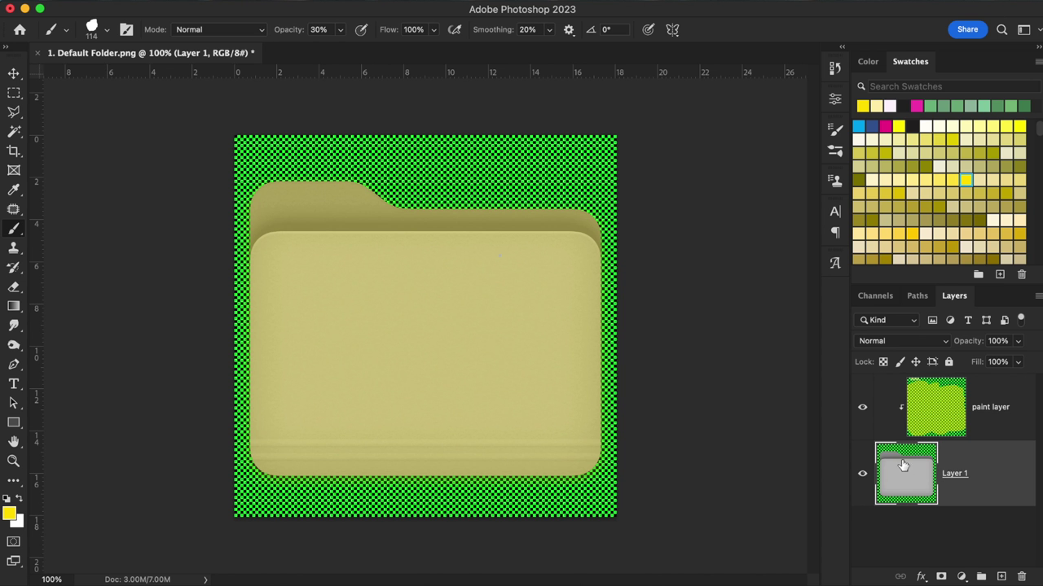
# Compare the folder with paint hidden, then create a clipped layer named 'photo layer'
pyautogui.click(863, 407)
pyautogui.click(862, 407)
pyautogui.press('super+shift+n')
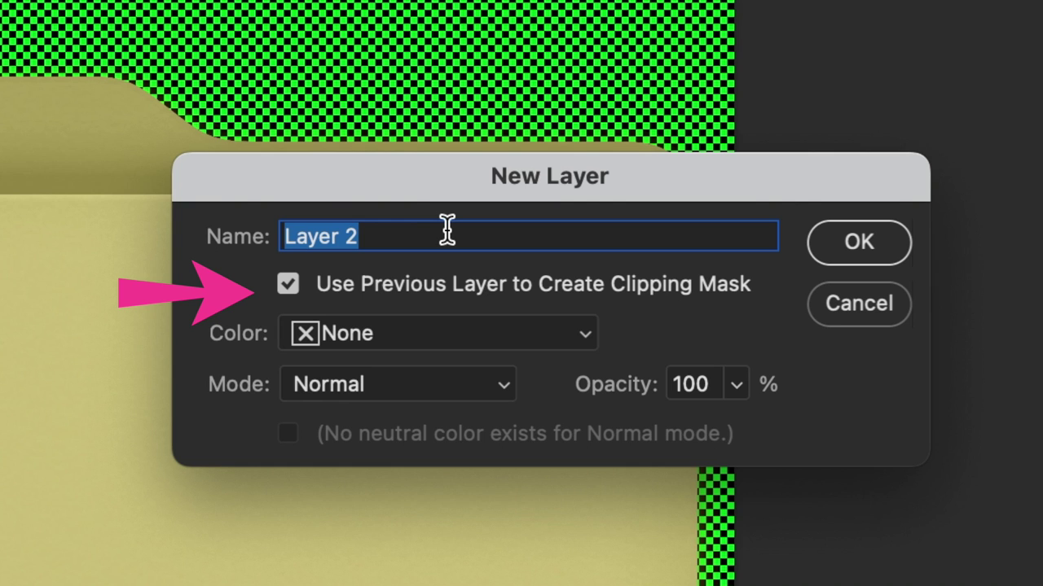
pyautogui.write('photo la')
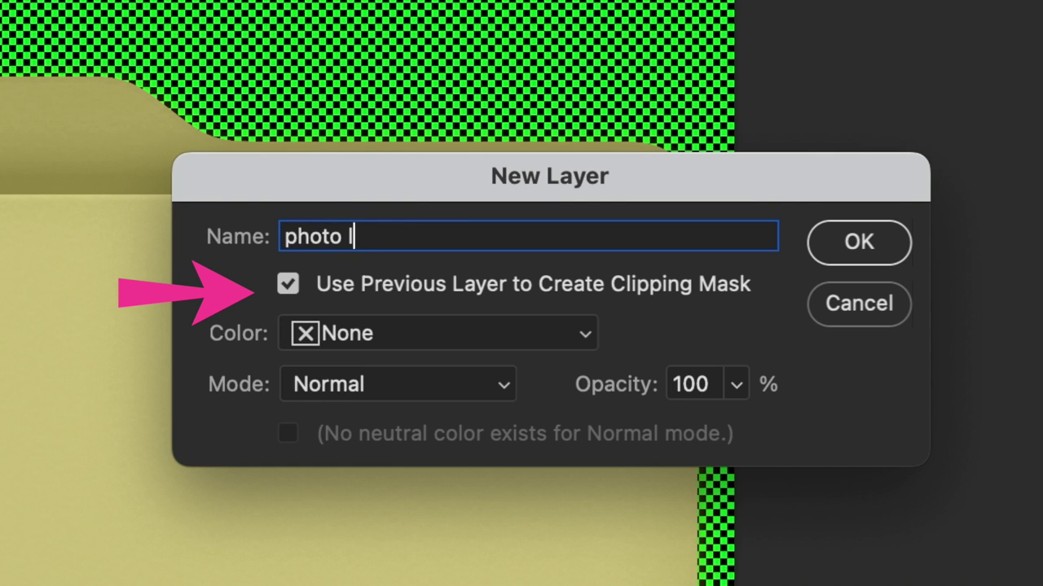
pyautogui.write('yer')
pyautogui.press('Return')
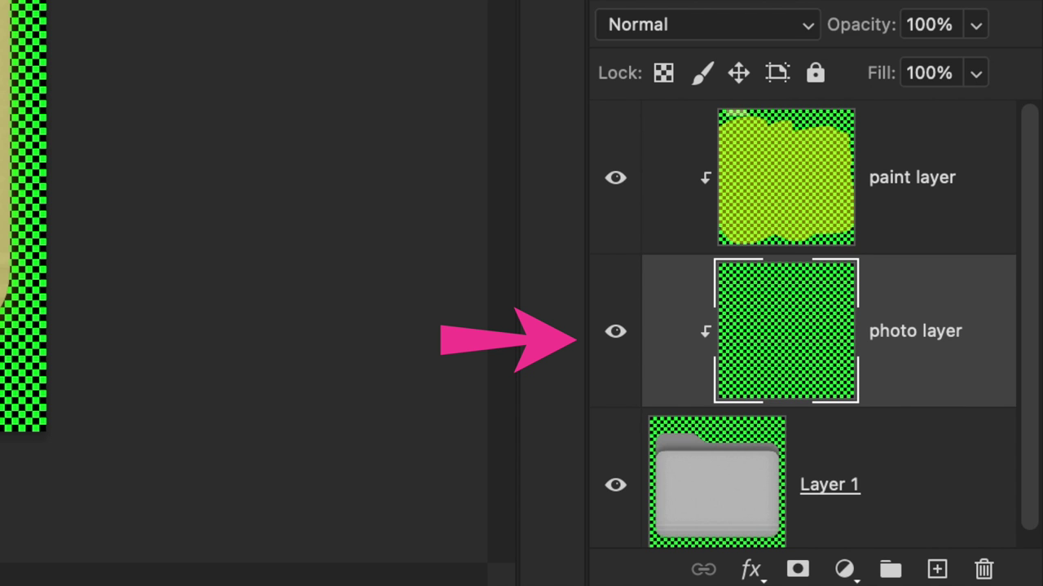
# Place a photo clipped inside the folder at 40% opacity, hiding then re-showing the paint layer
pyautogui.click(616, 178)
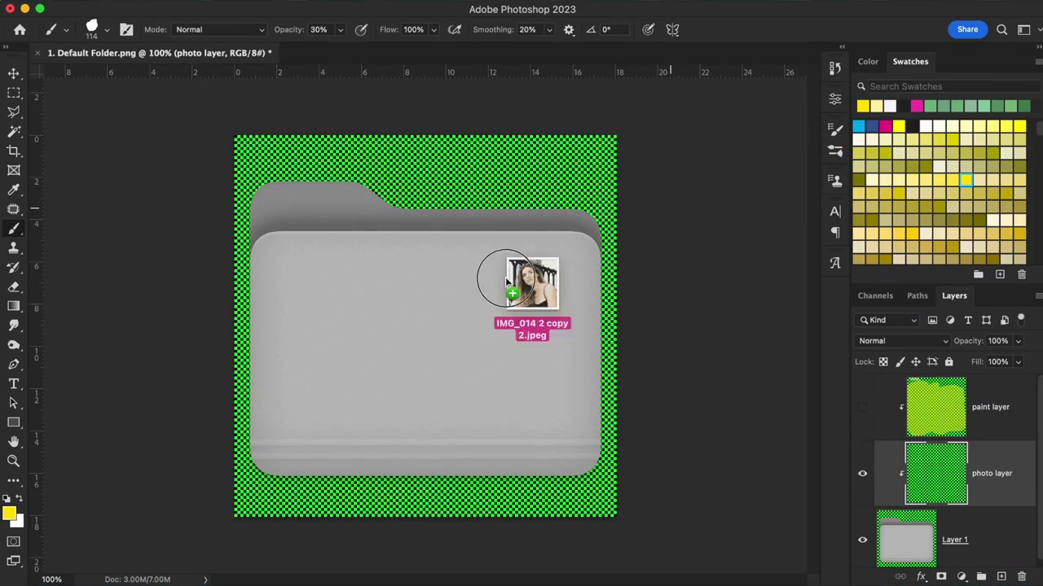
pyautogui.moveTo(505, 277); pyautogui.dragTo(430, 312)
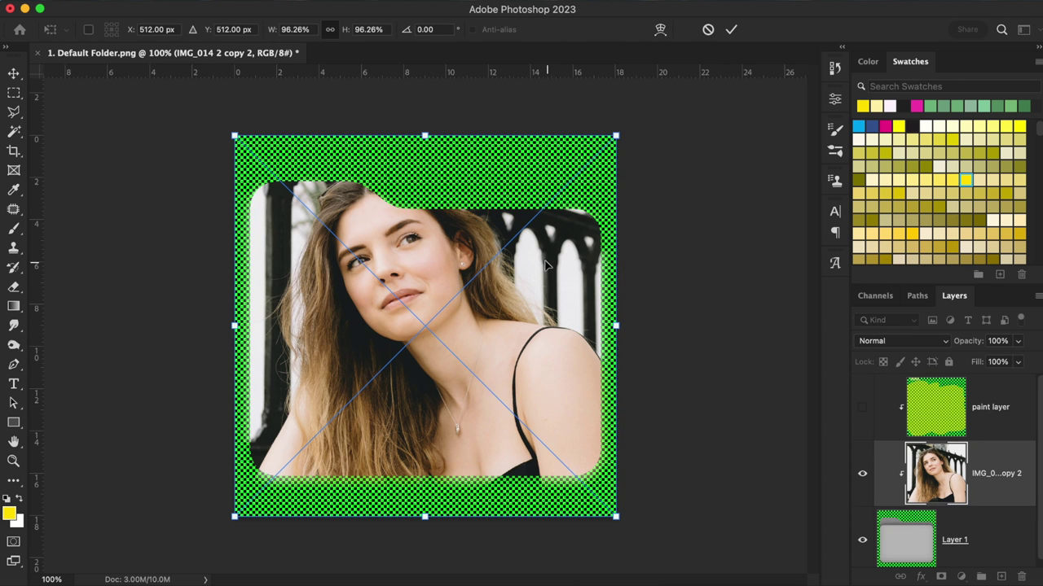
pyautogui.click(731, 30)
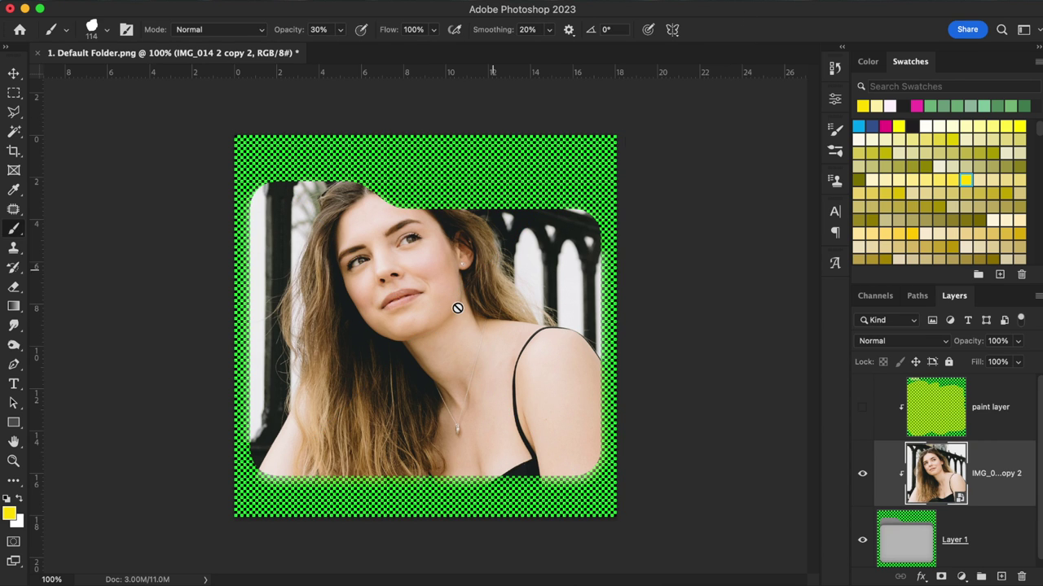
pyautogui.click(996, 341)
pyautogui.write('40')
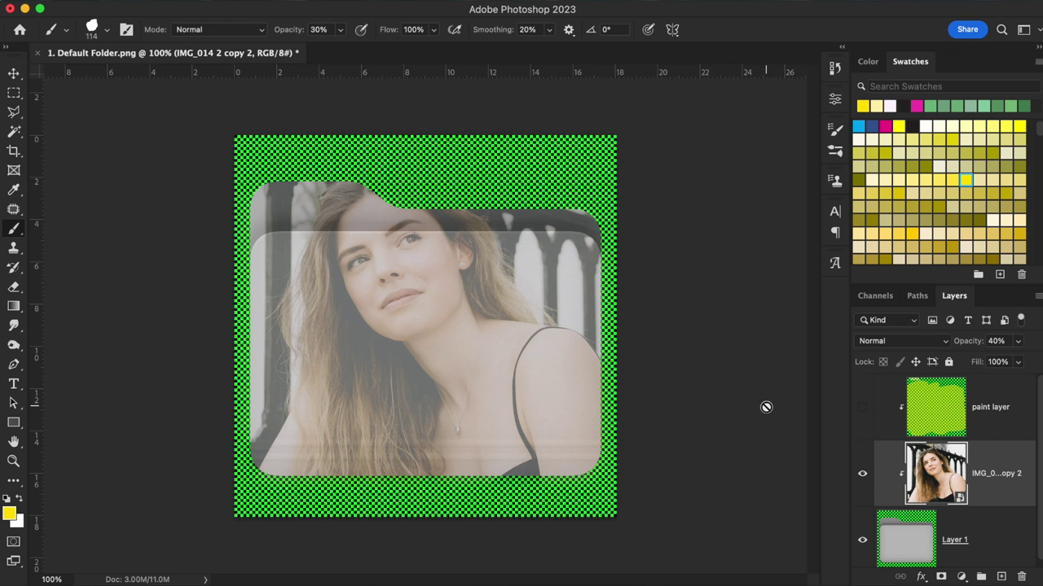
pyautogui.click(862, 408)
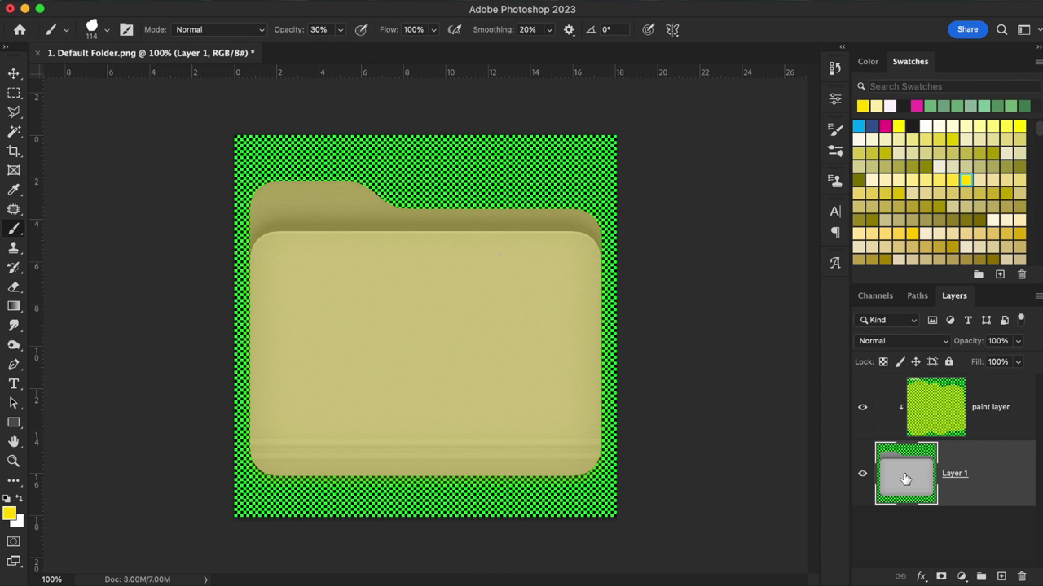
# Create a clipped layer named 'emoji layer' and drag it above the paint layer
pyautogui.press('super+shift+n')
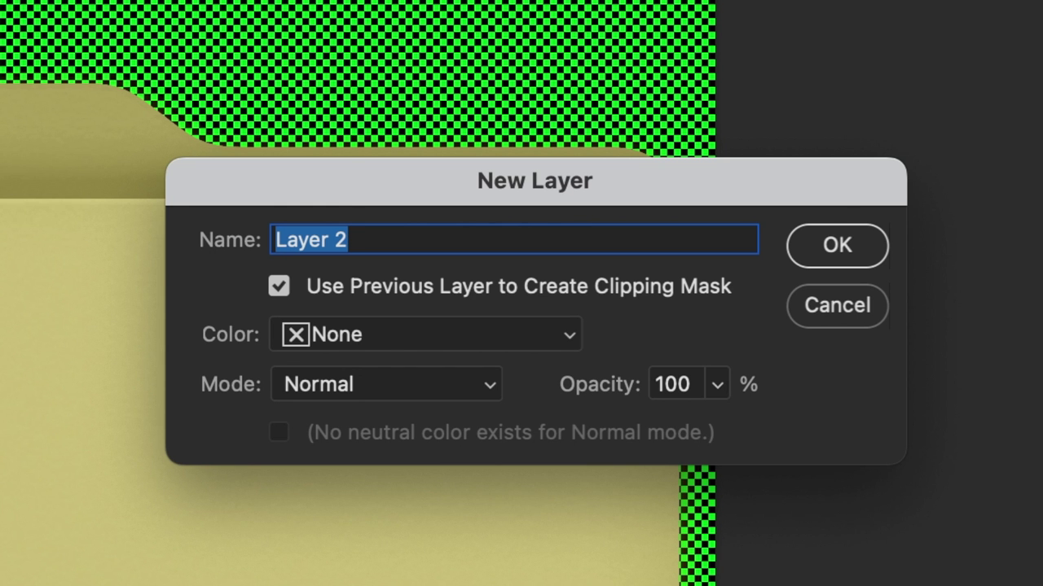
pyautogui.write('emoji layer')
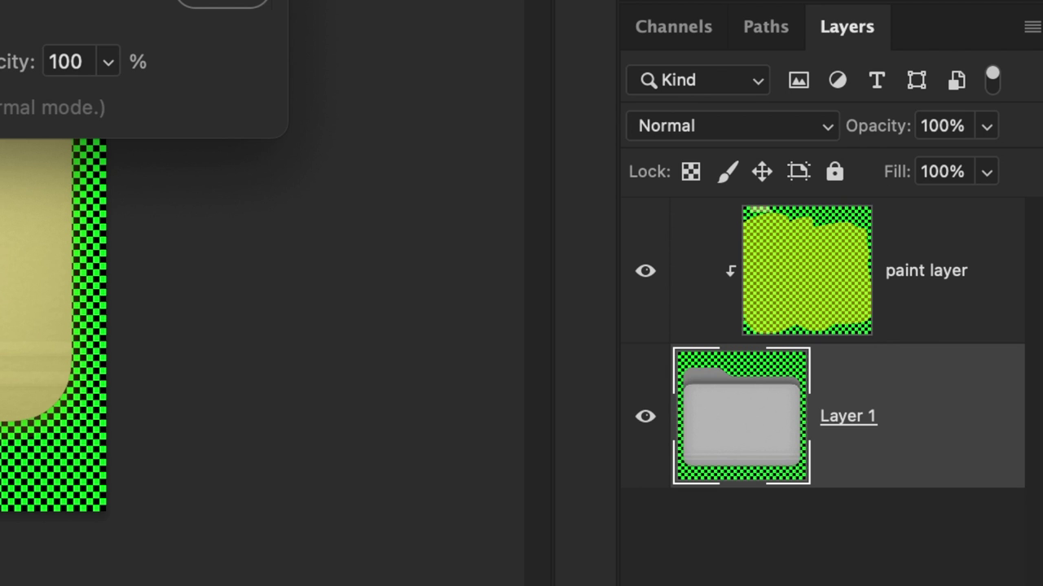
pyautogui.press('Return')
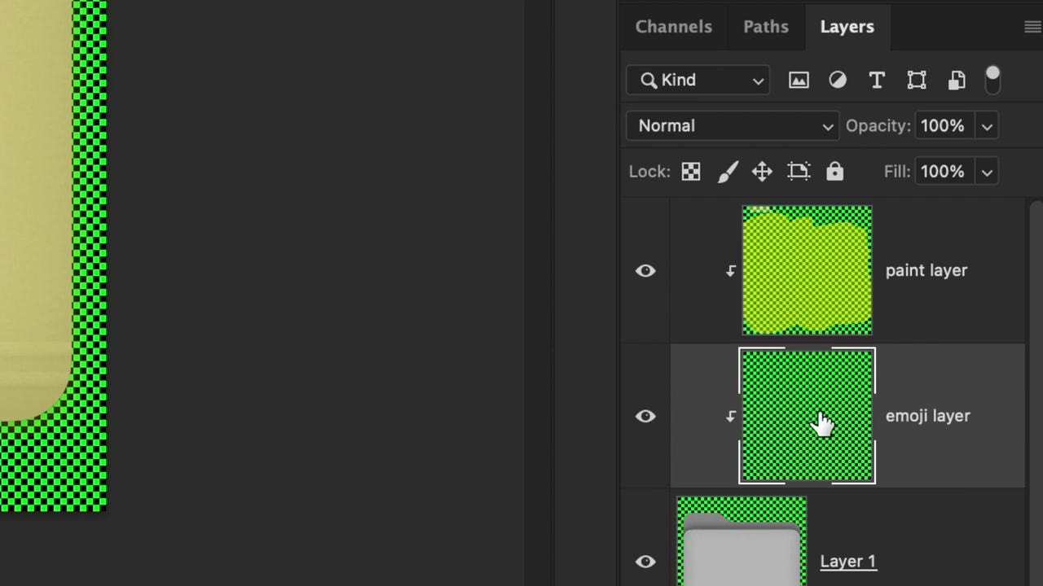
pyautogui.moveTo(821, 422); pyautogui.dragTo(819, 214)
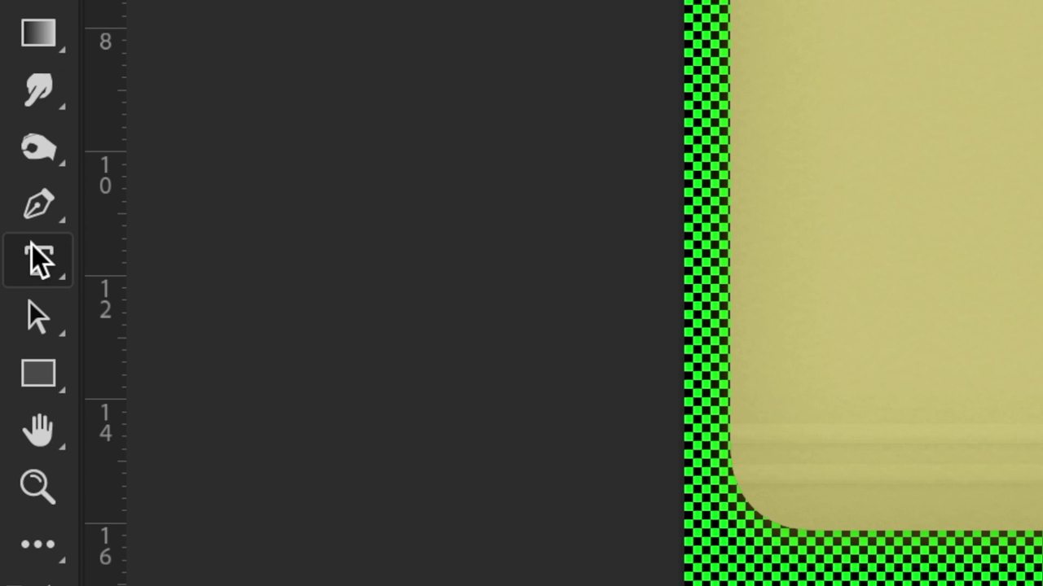
# Start a text layer in the folder's middle and set its font to Apple Color Emoji
pyautogui.click(12, 383)
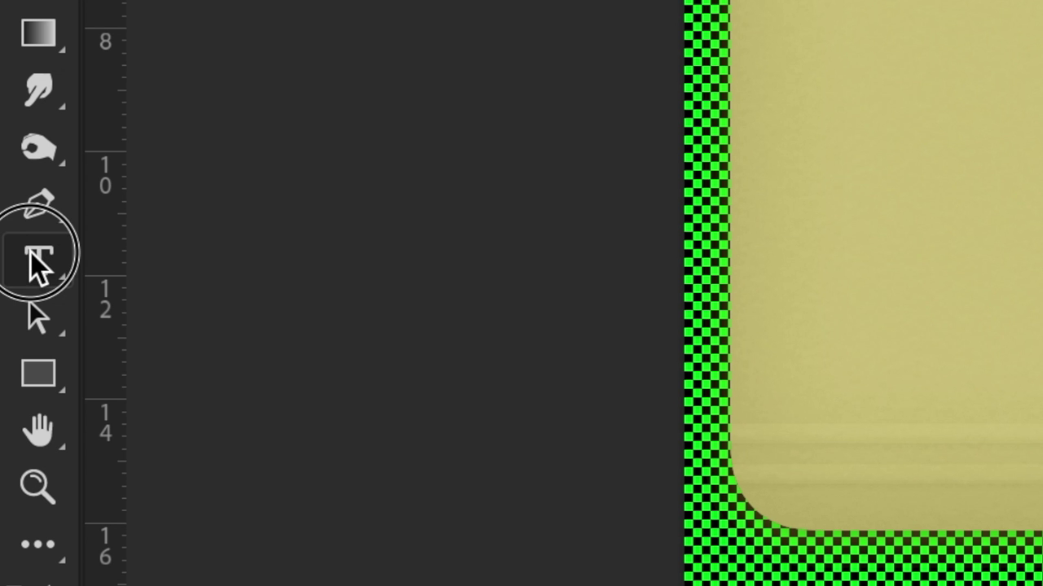
pyautogui.click(158, 263)
pyautogui.click(1042, 143)
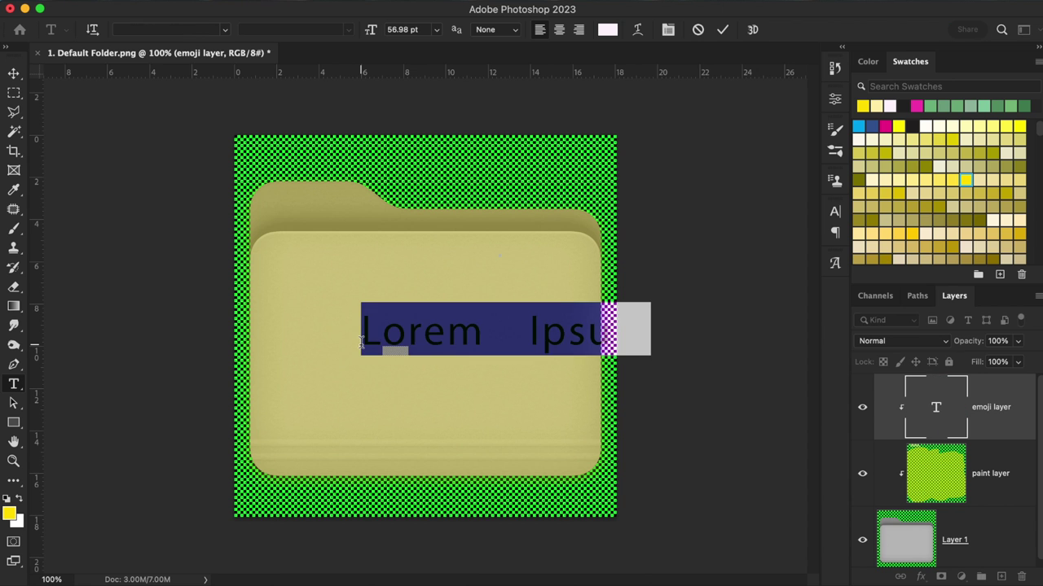
pyautogui.write('emojis here')
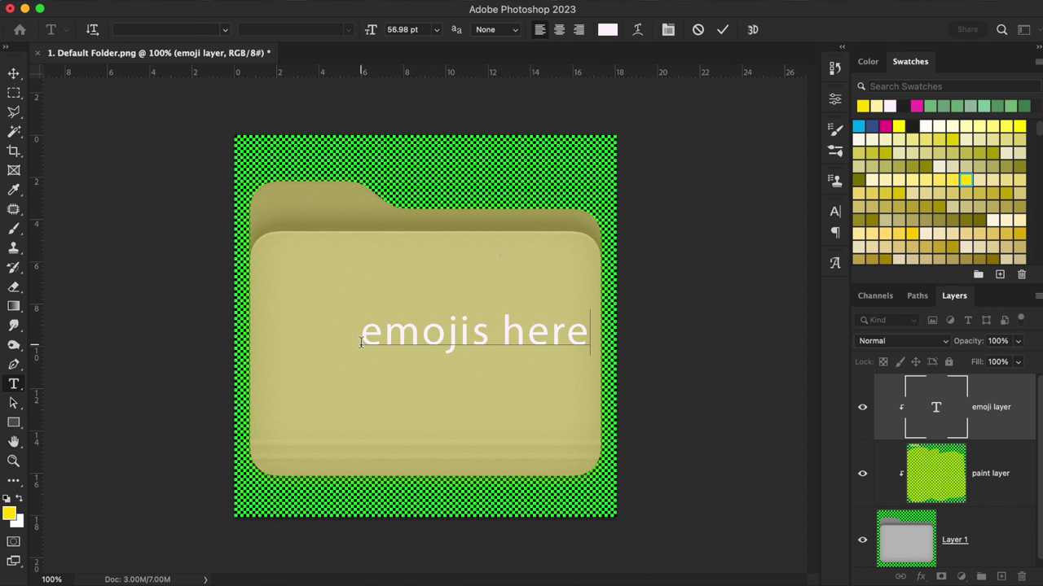
pyautogui.press('super+a')
pyautogui.click(1014, 142)
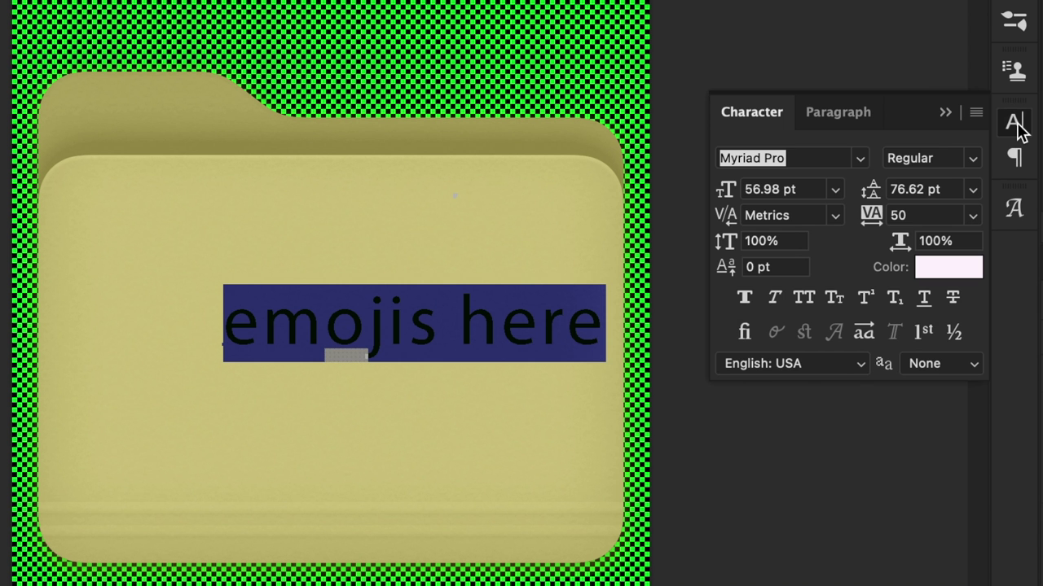
pyautogui.click(859, 158)
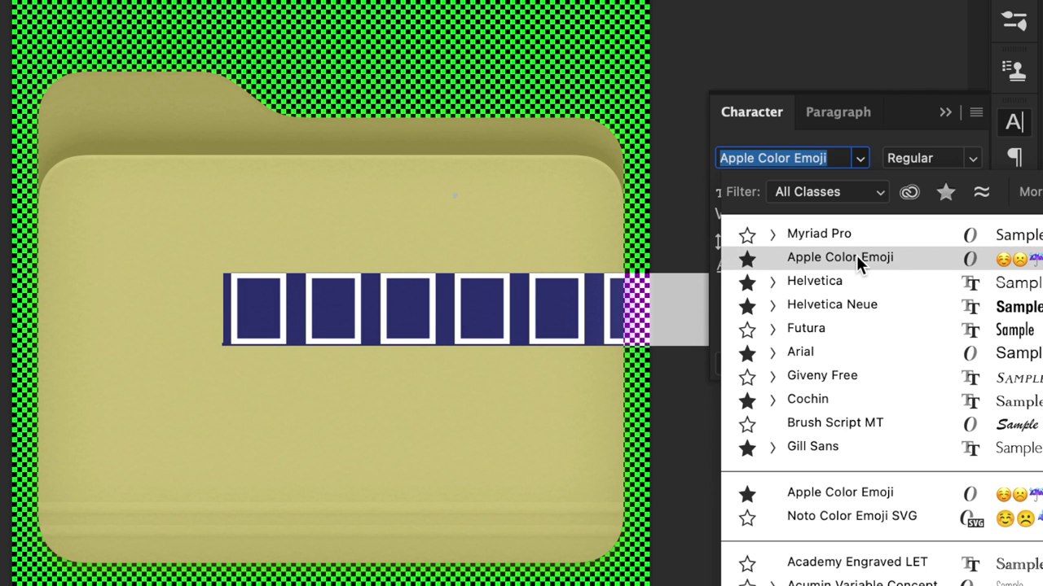
pyautogui.click(856, 255)
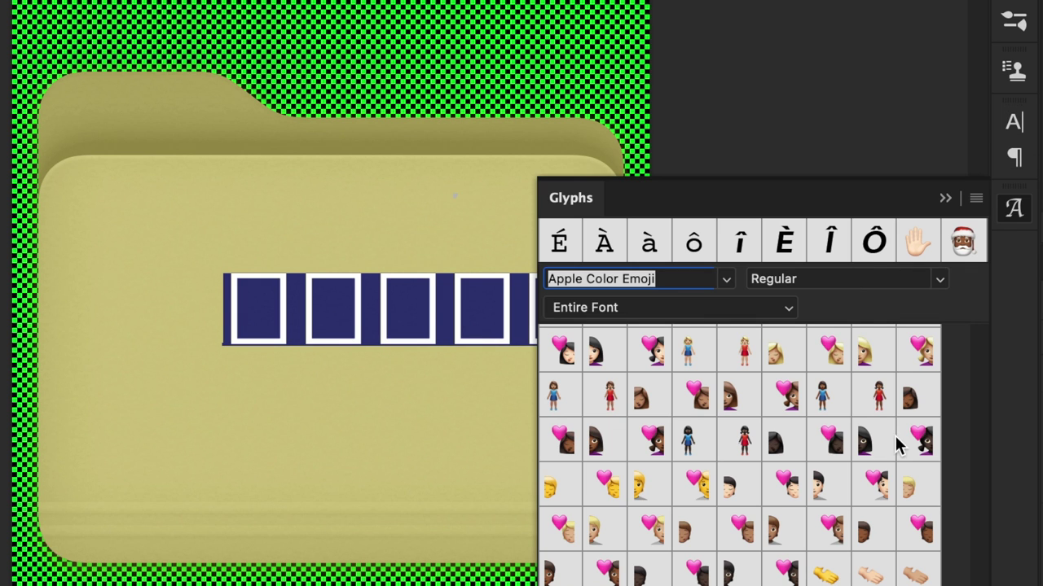
# Replace the text with the heart-hands emoji from Glyphs, then bring Notes forward
pyautogui.scroll(10, 967, 490)
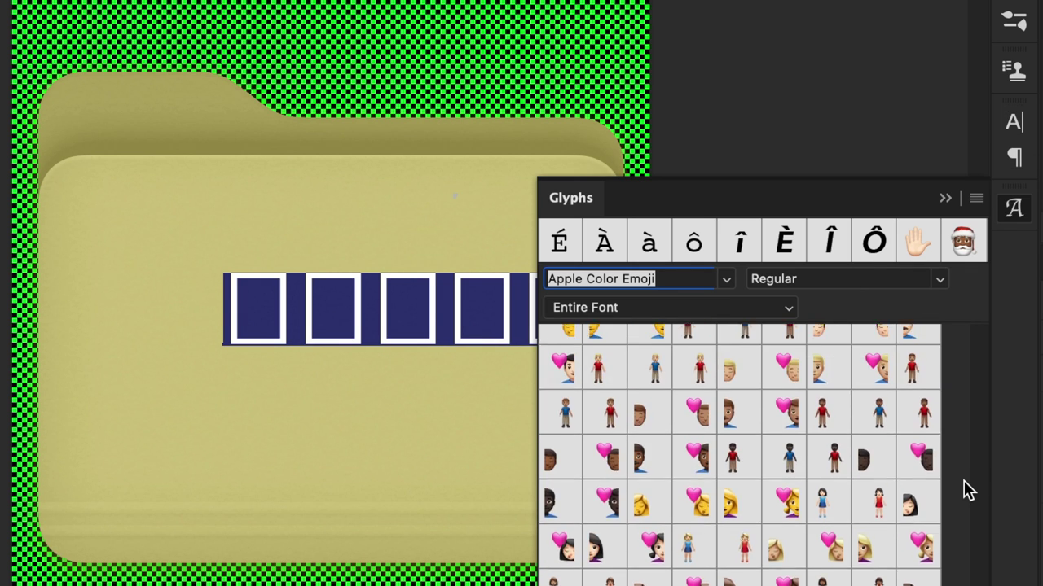
pyautogui.scroll(4, 967, 489)
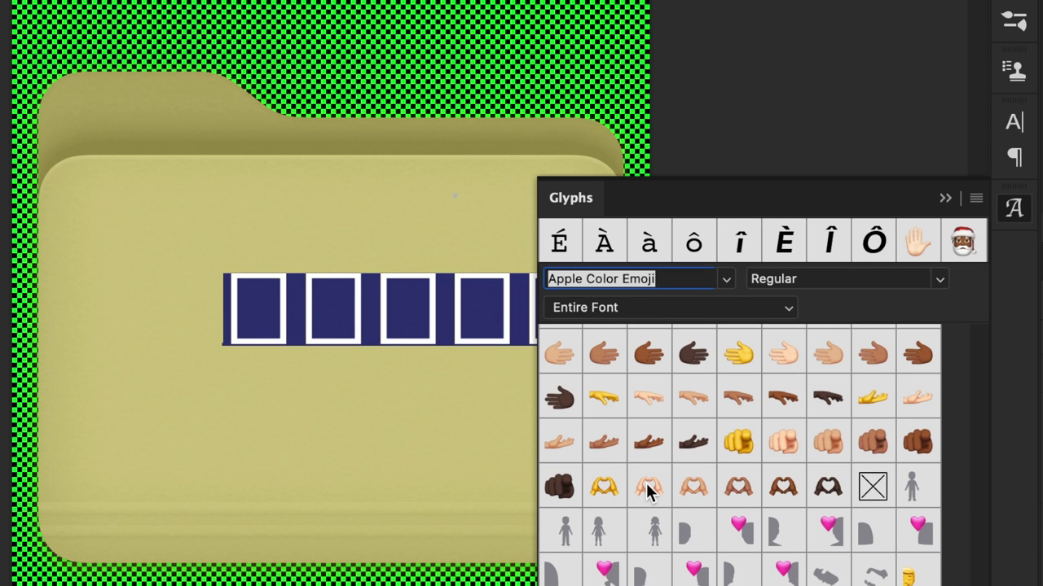
pyautogui.doubleClick(648, 489)
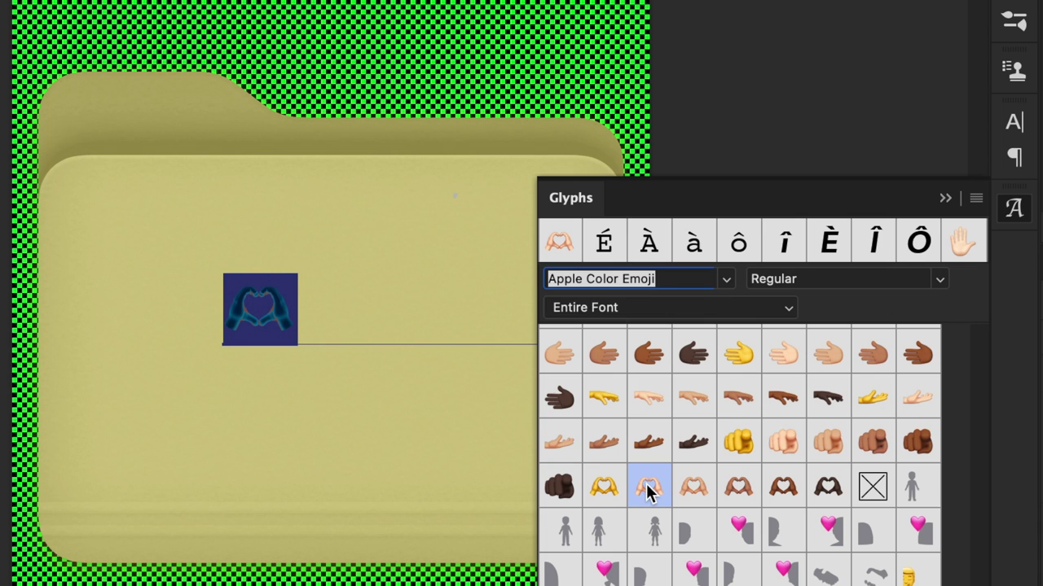
pyautogui.click(340, 310)
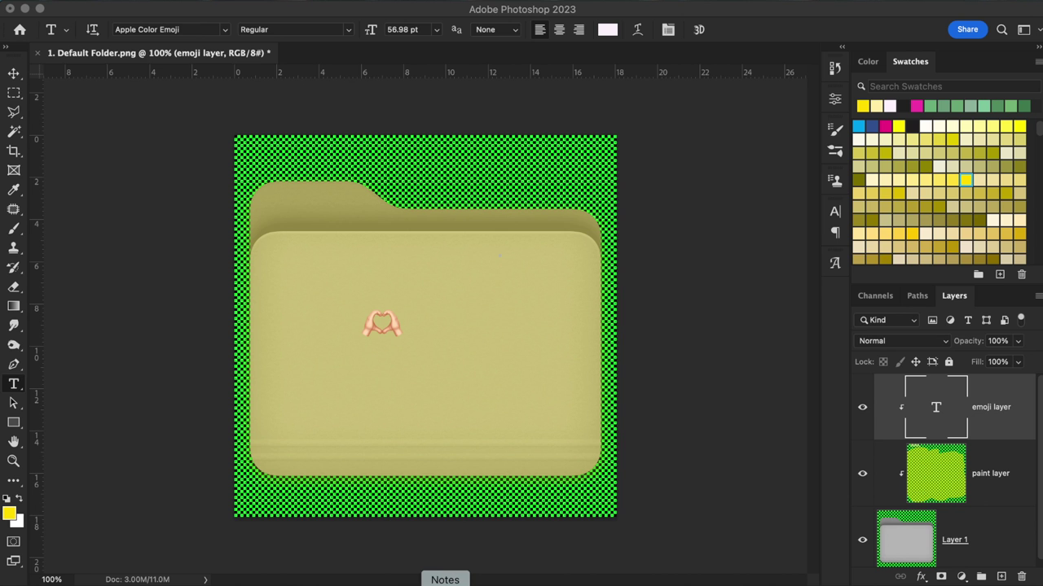
pyautogui.click(445, 582)
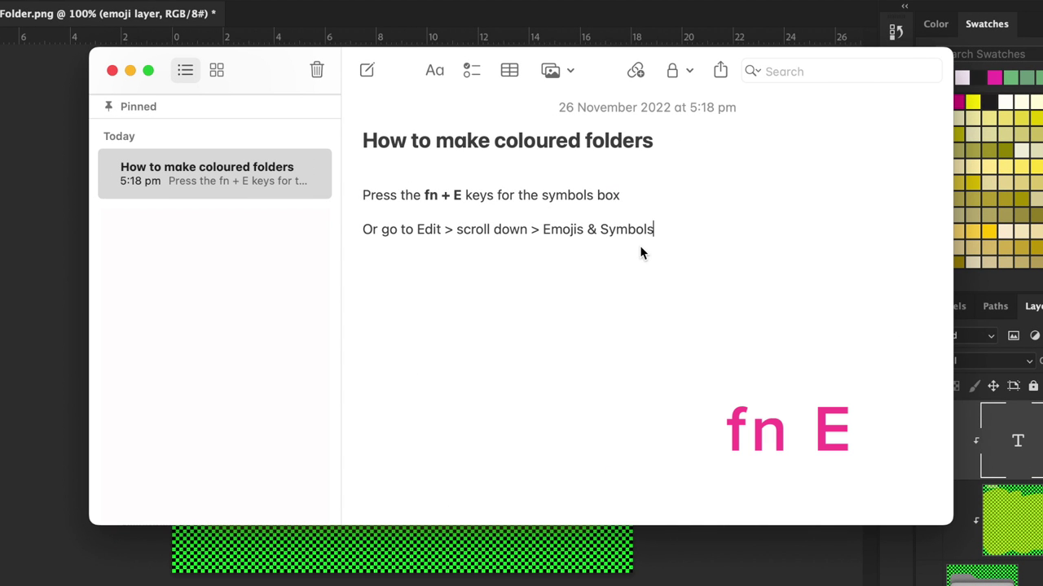
# Add a new line in the coloured-folders note and go to Notes' Edit menu
pyautogui.press('Return')
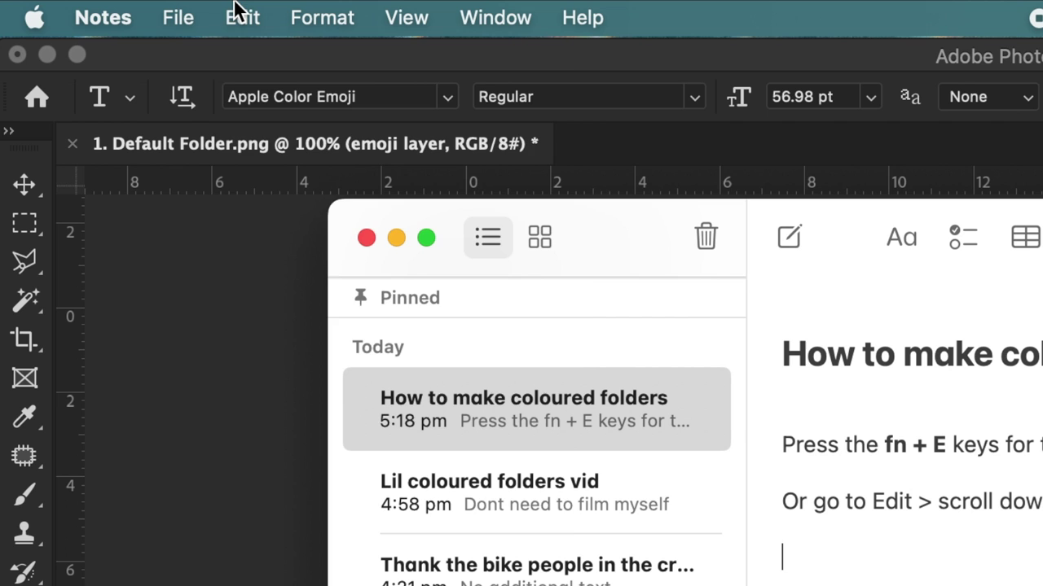
pyautogui.click(239, 16)
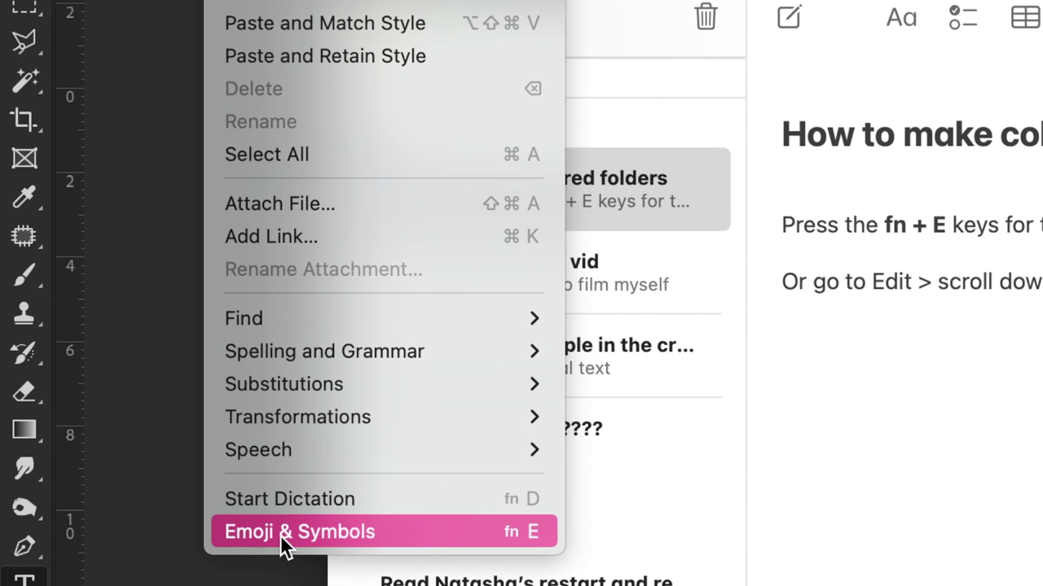
# Open the Character Viewer and browse its arrow, star, currency and pictograph categories
pyautogui.click(281, 535)
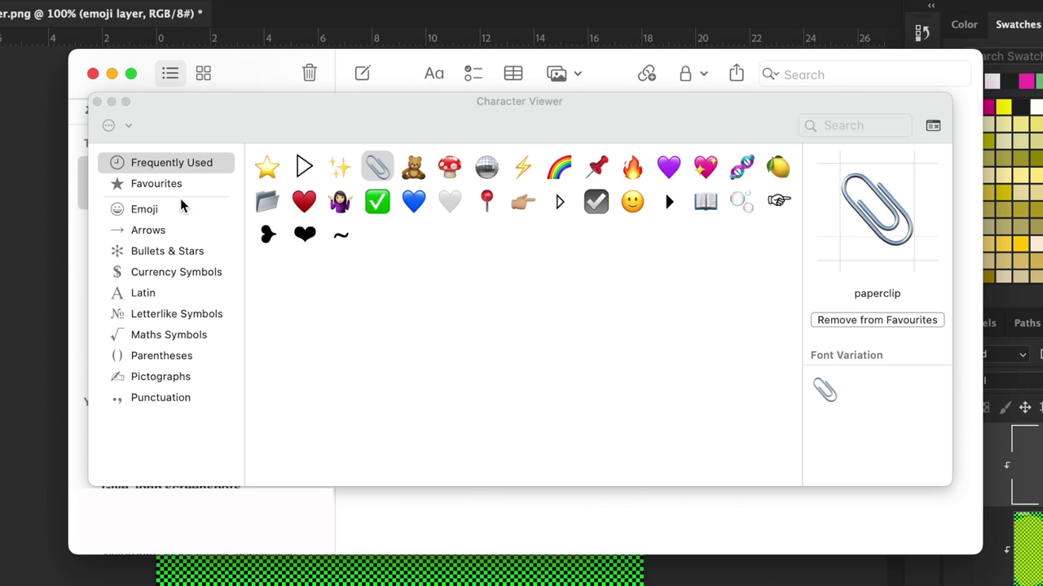
pyautogui.click(170, 210)
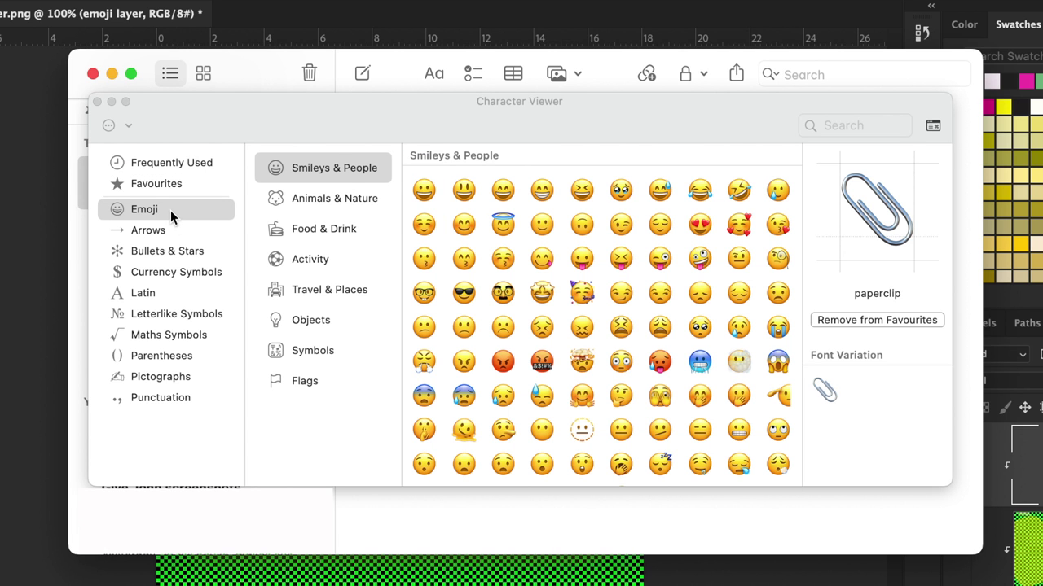
pyautogui.click(147, 230)
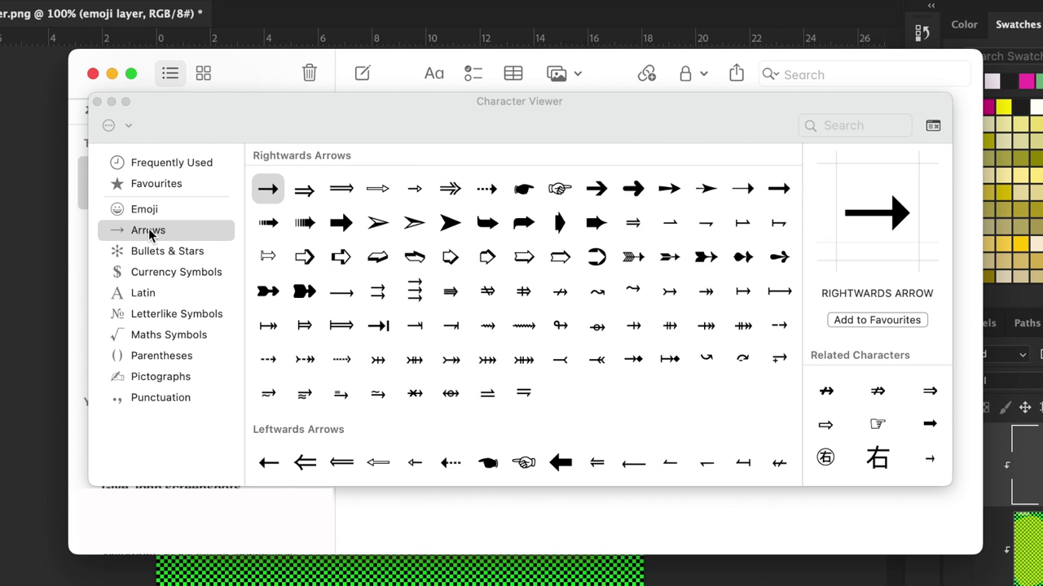
pyautogui.click(151, 251)
pyautogui.click(152, 272)
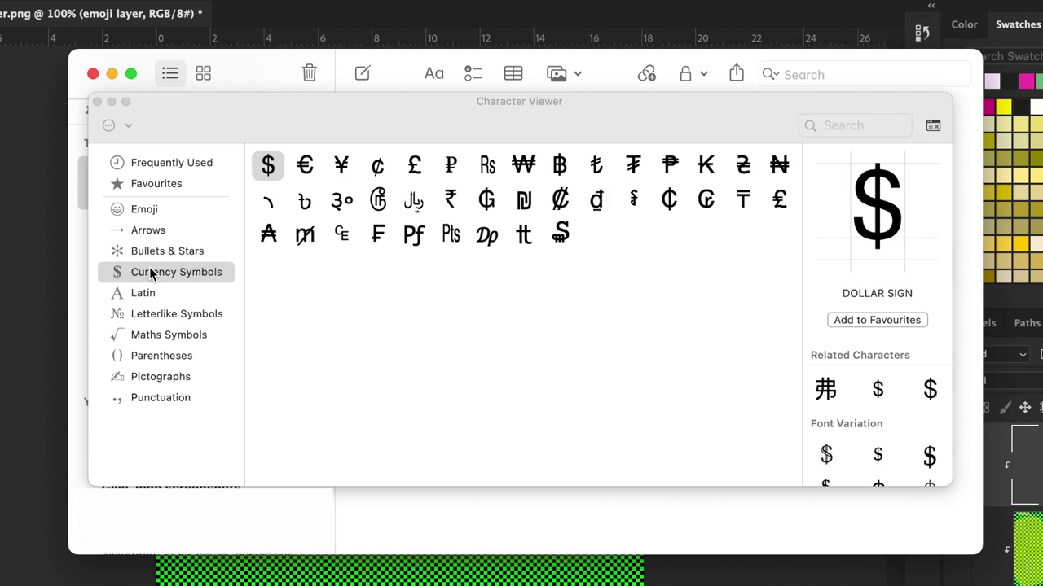
pyautogui.click(153, 315)
pyautogui.click(156, 356)
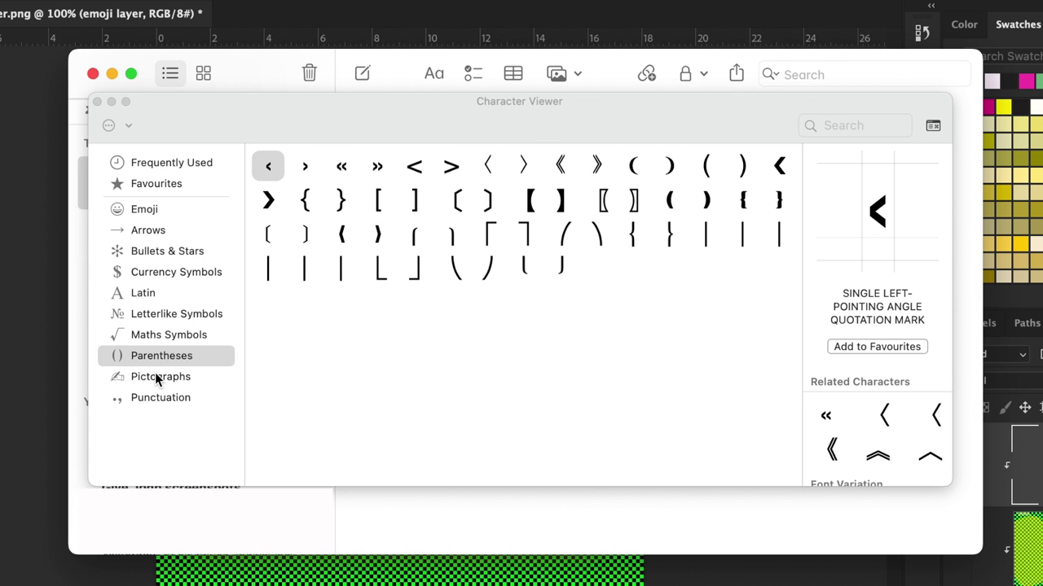
pyautogui.click(156, 378)
pyautogui.click(144, 209)
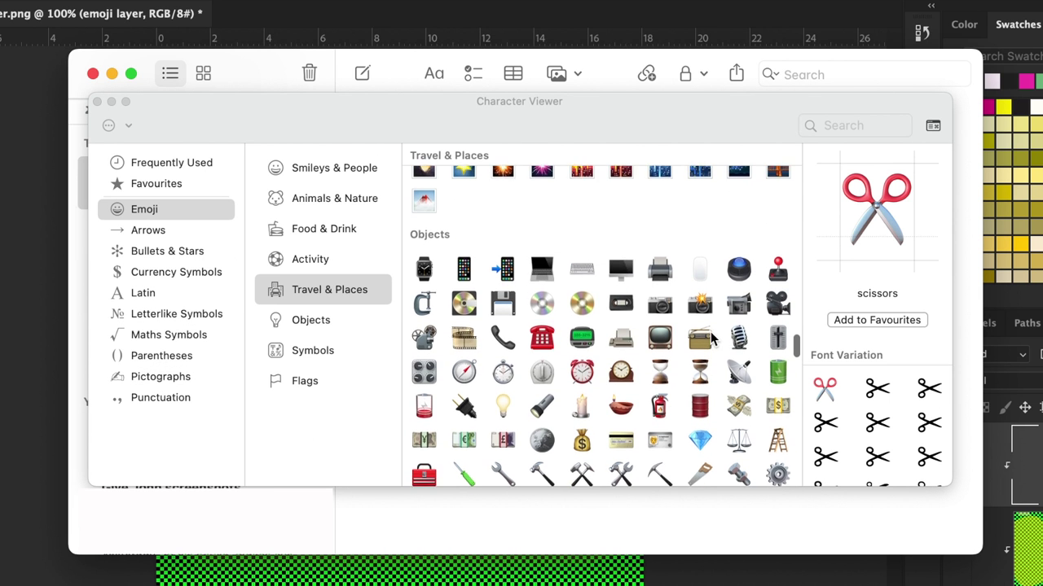
# Insert videocassette, floppy disk, computer, film frames, CD and DVD emoji, select the row, and hide Notes
pyautogui.scroll(1, 603, 326)
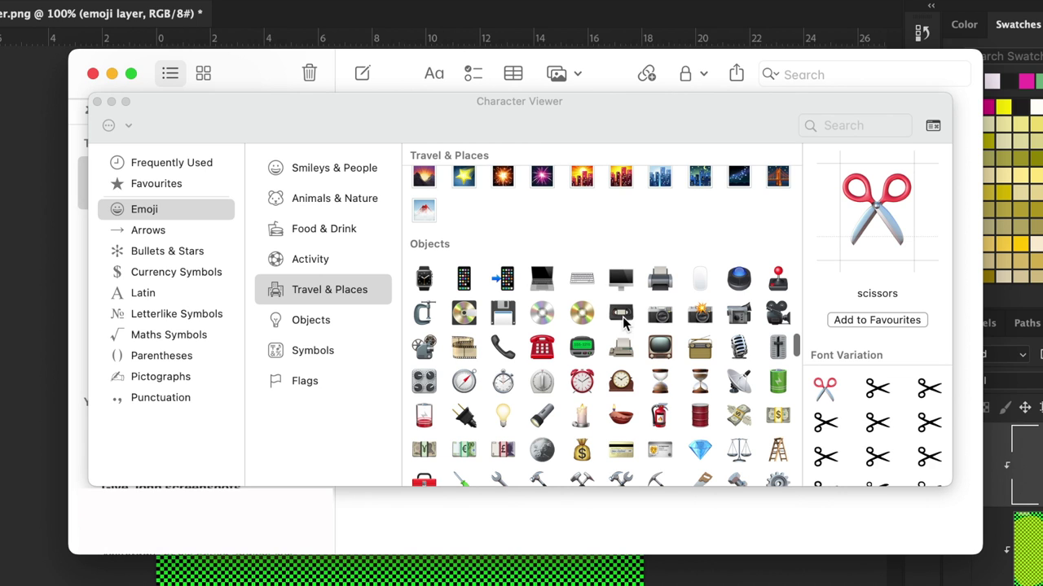
pyautogui.click(624, 321)
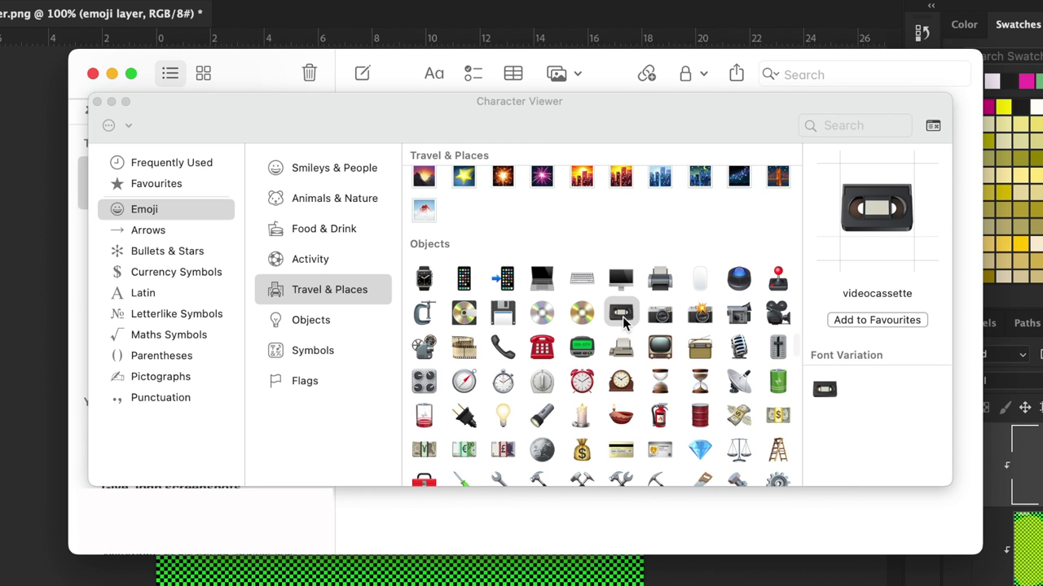
pyautogui.click(504, 318)
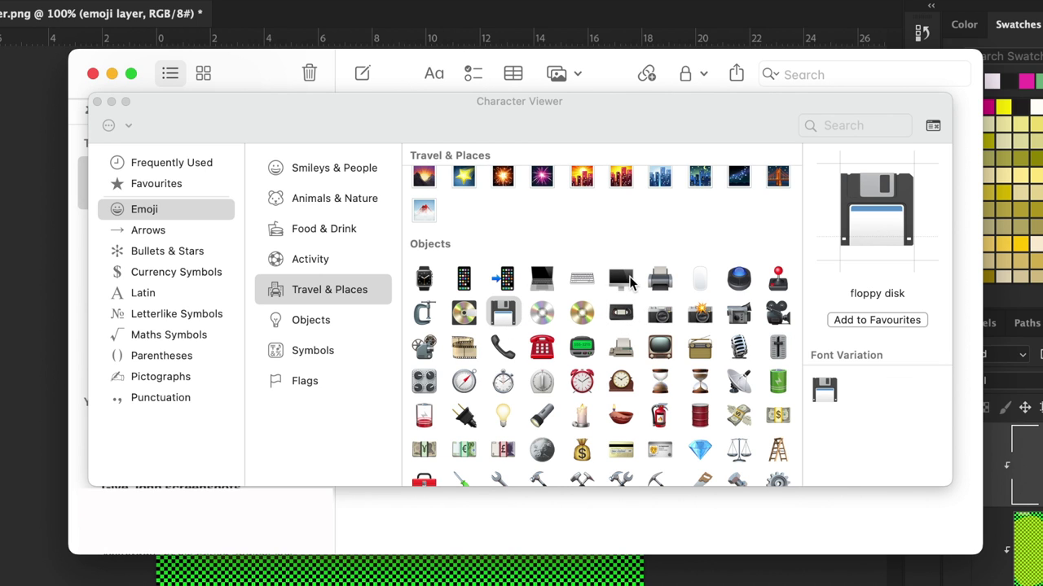
pyautogui.click(627, 280)
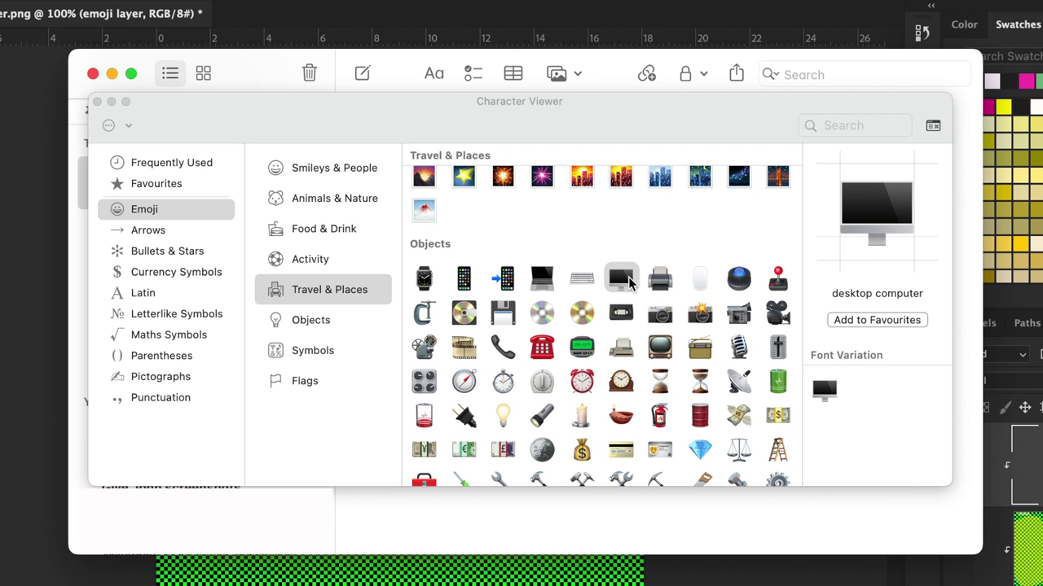
pyautogui.click(463, 348)
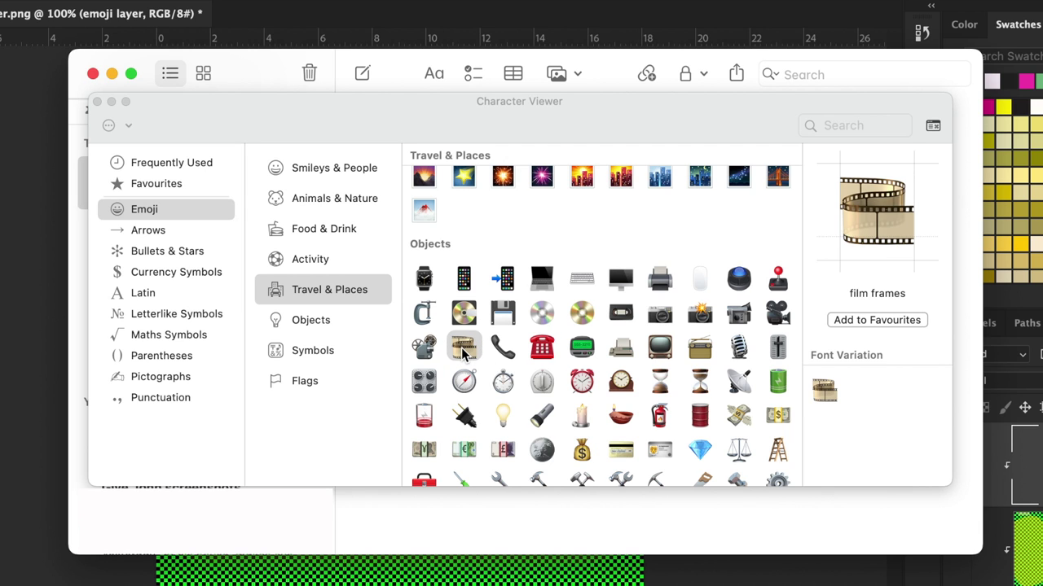
pyautogui.click(541, 318)
pyautogui.click(583, 314)
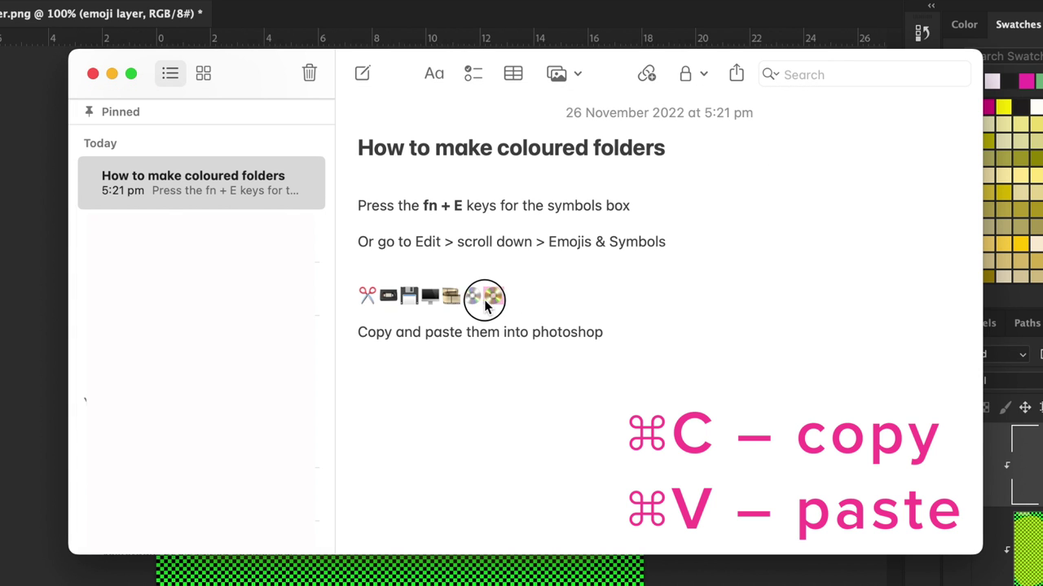
pyautogui.moveTo(483, 298); pyautogui.dragTo(367, 298)
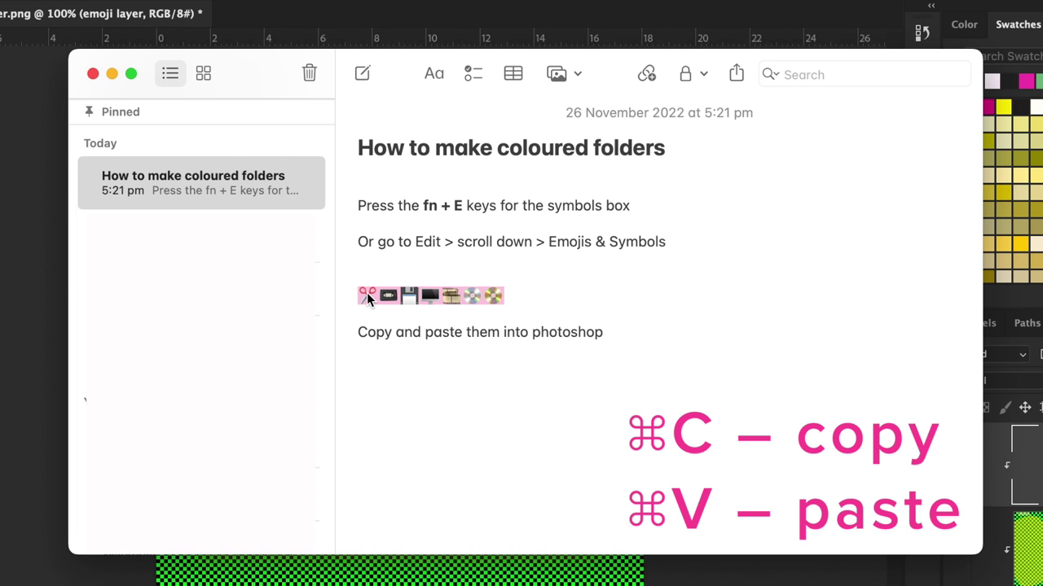
pyautogui.click(112, 73)
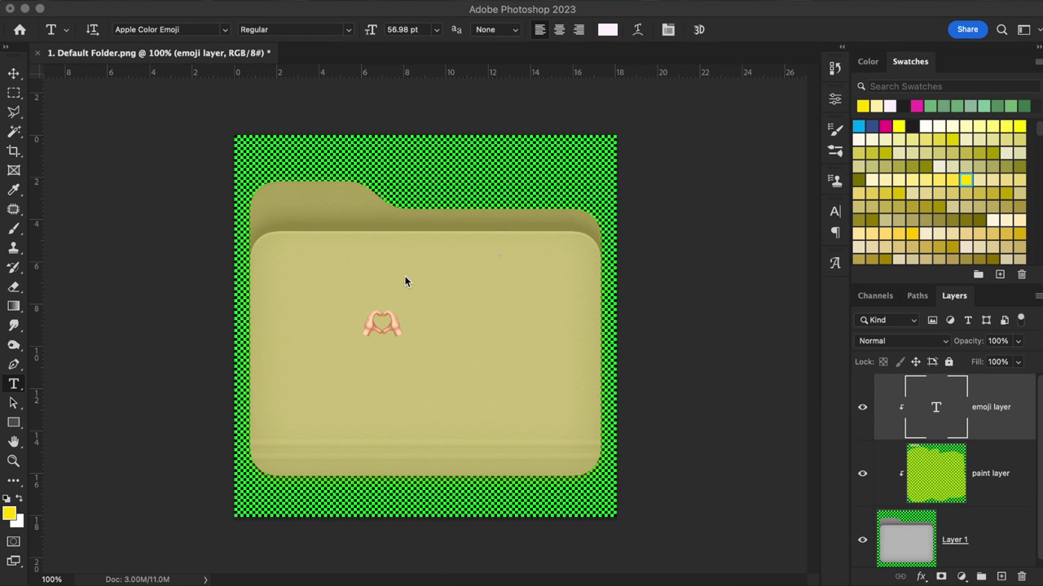
# Replace the heart-hands emoji with the pasted emoji row and try Noto Color Emoji SVG
pyautogui.press('BackSpace')
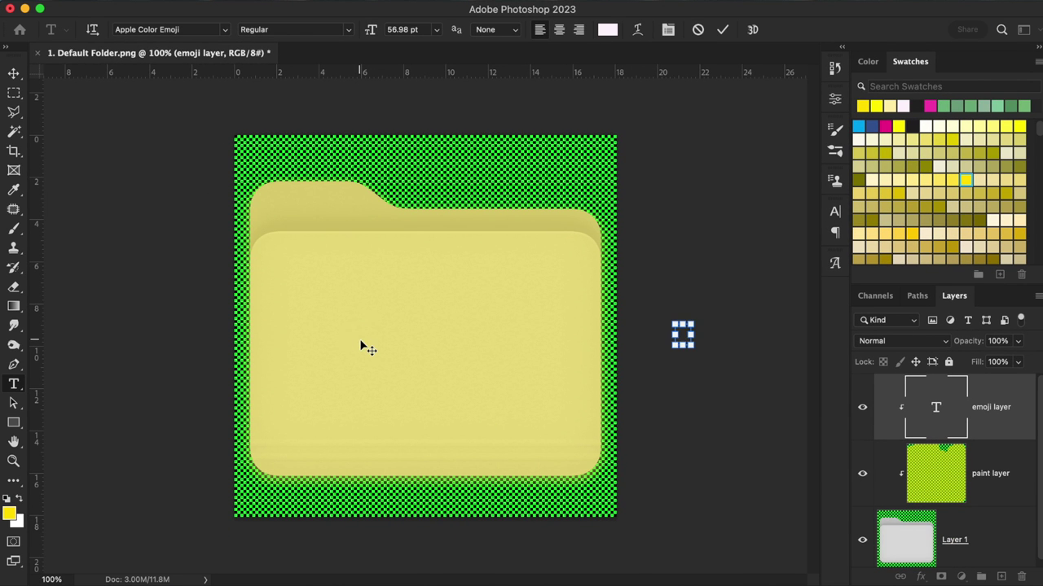
pyautogui.press('super+v')
pyautogui.doubleClick(381, 328)
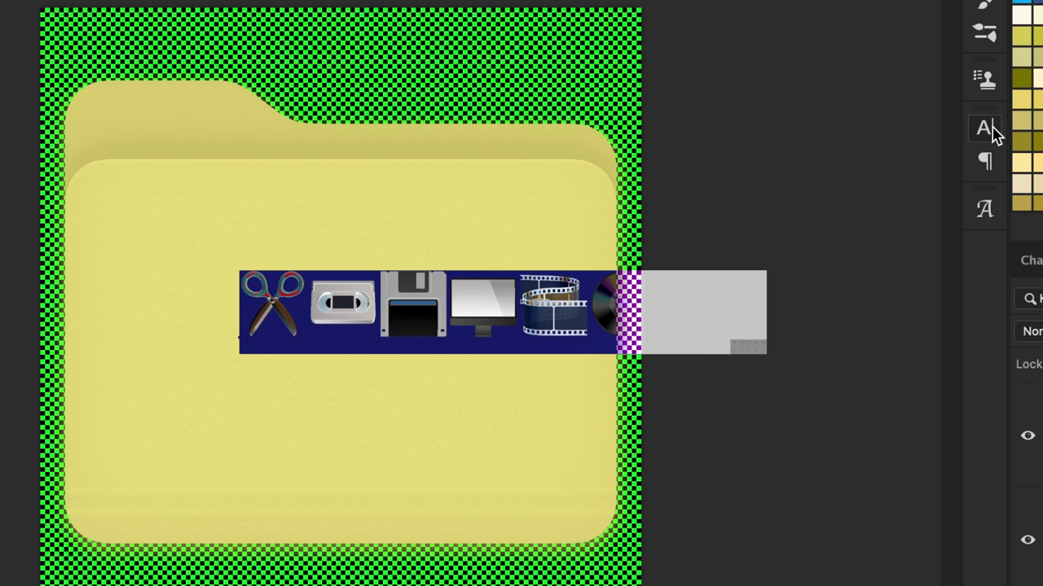
pyautogui.click(834, 211)
pyautogui.click(842, 163)
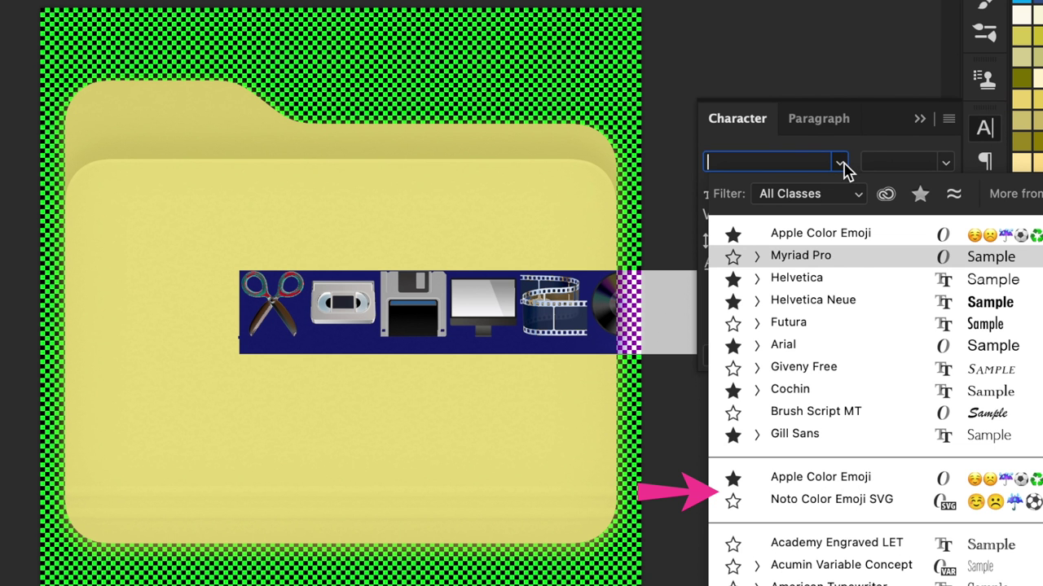
pyautogui.click(809, 499)
# Switch the emoji row back to Apple Color Emoji and commit the text
pyautogui.click(478, 301)
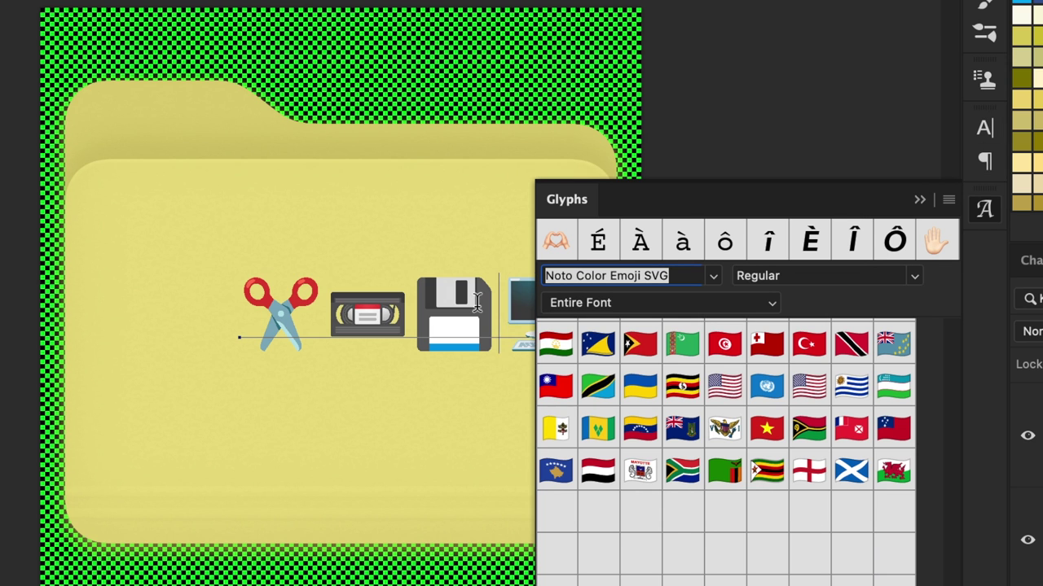
pyautogui.click(919, 200)
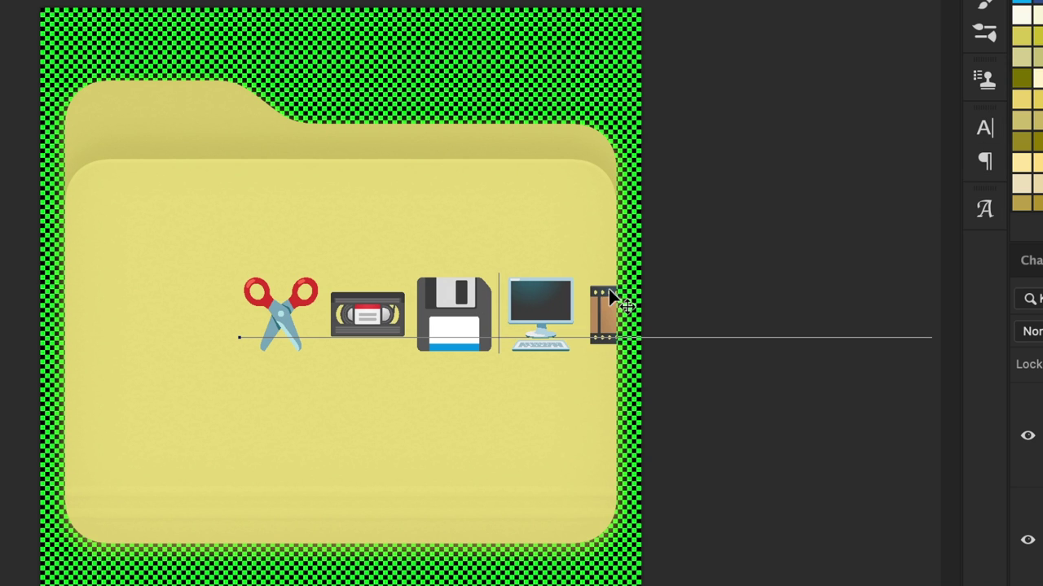
pyautogui.tripleClick(430, 309)
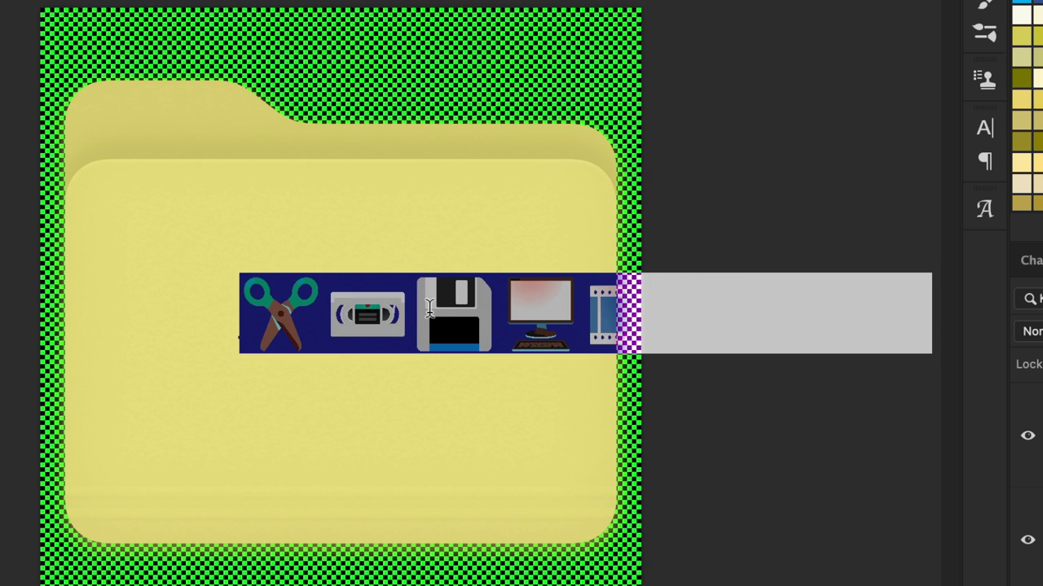
pyautogui.click(984, 127)
pyautogui.click(839, 162)
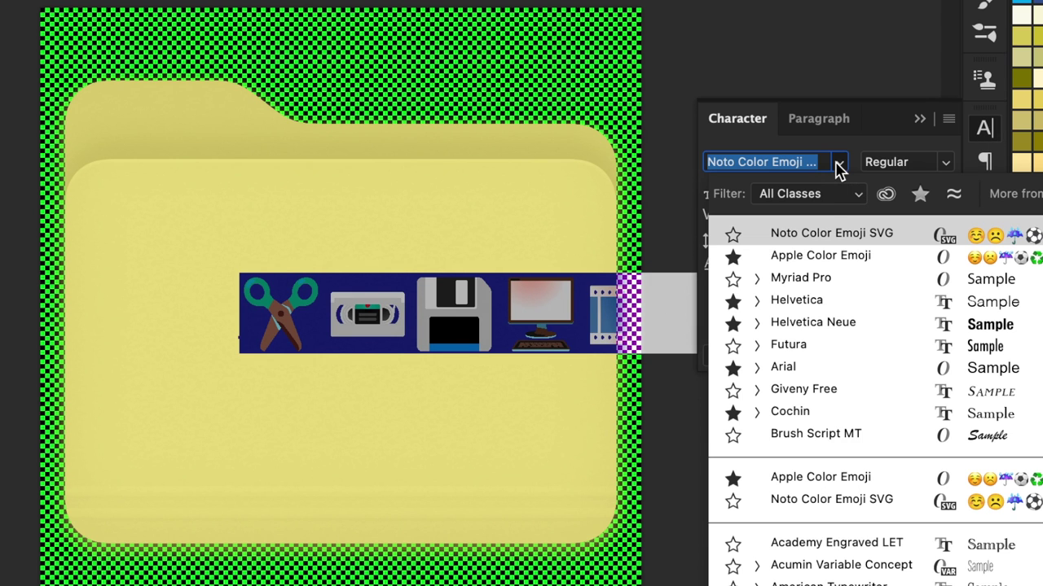
pyautogui.click(796, 480)
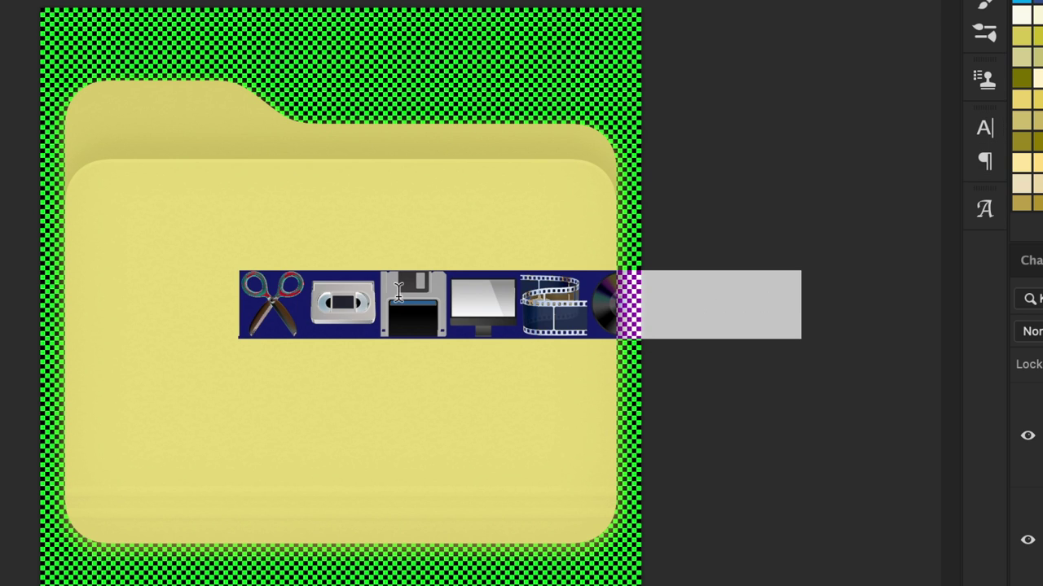
pyautogui.click(398, 293)
pyautogui.press('Escape')
# Delete every emoji except the two CDs and drag them lower onto the folder
pyautogui.press('v')
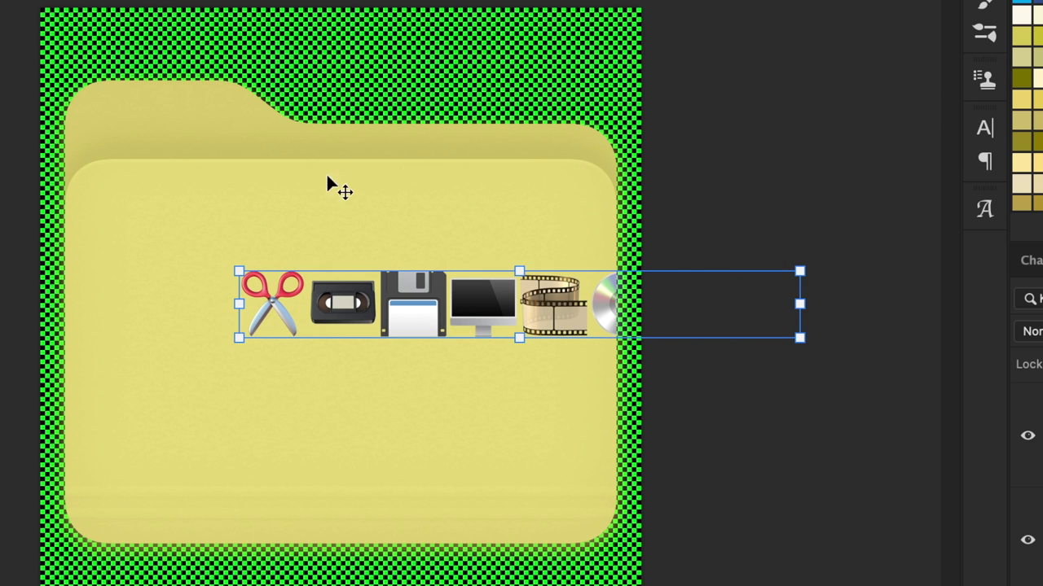
pyautogui.moveTo(426, 309)
pyautogui.mouseDown()
pyautogui.moveTo(333, 302)
pyautogui.moveTo(430, 305)
pyautogui.mouseUp()
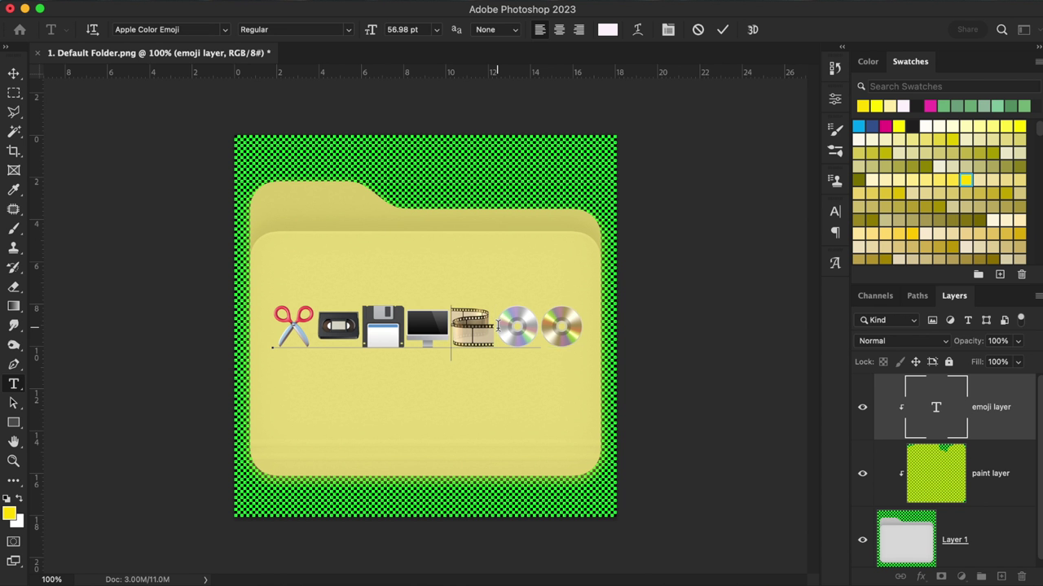
pyautogui.press('BackSpace')
pyautogui.press('BackSpace')
pyautogui.press('BackSpace')
pyautogui.press('BackSpace')
pyautogui.press('BackSpace')
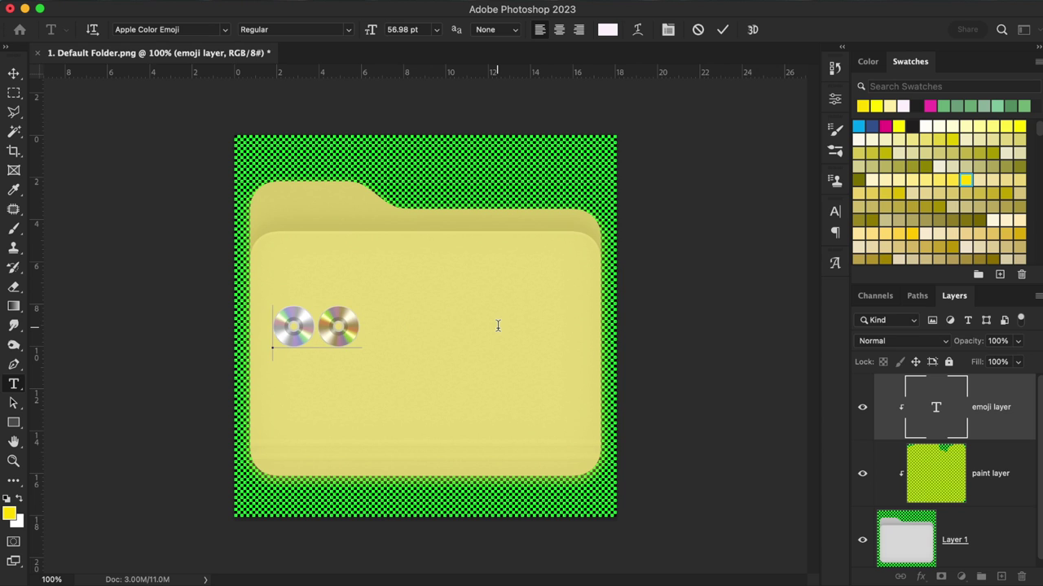
pyautogui.click(14, 73)
pyautogui.click(862, 406)
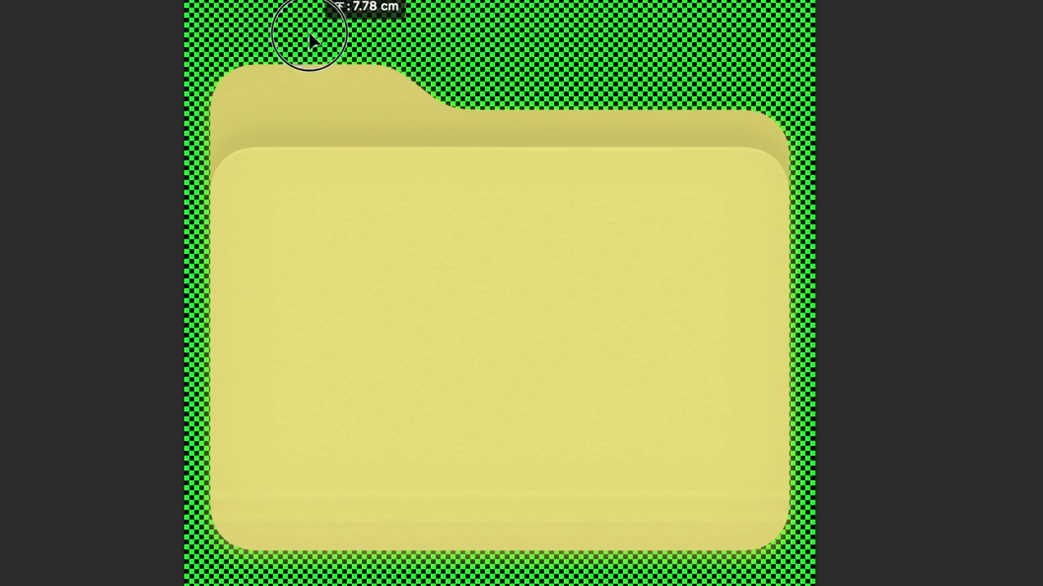
pyautogui.moveTo(315, 40); pyautogui.dragTo(476, 344)
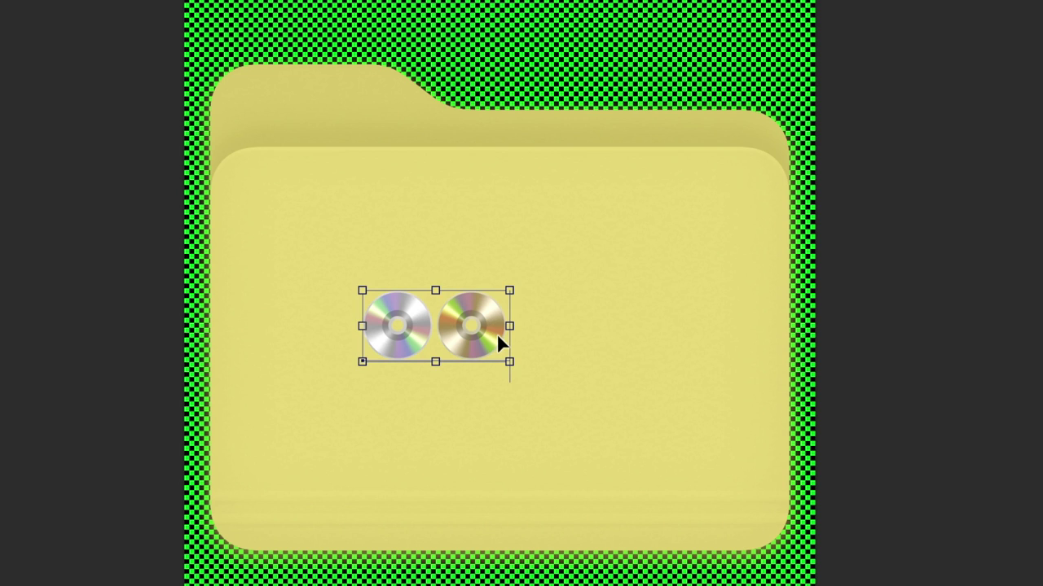
# Scale the CD row across the folder's upper front and place a duplicate row beneath it
pyautogui.hotkey('ctrl', 'alt', 'shift', 't')
pyautogui.hotkey('ctrl', 'alt', 'shift', 't')
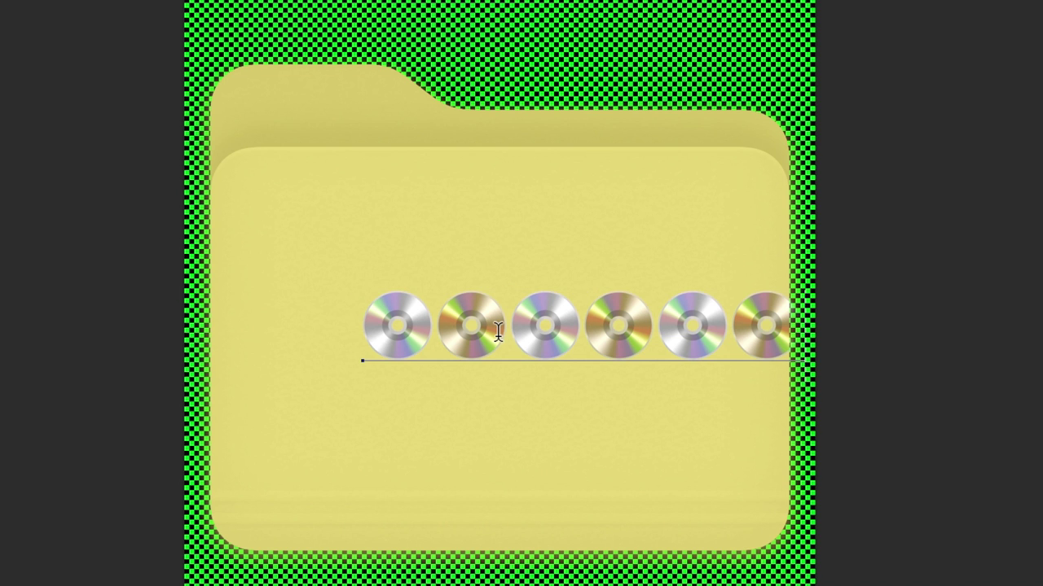
pyautogui.moveTo(362, 361); pyautogui.dragTo(34, 401)
pyautogui.moveTo(655, 324); pyautogui.dragTo(681, 251)
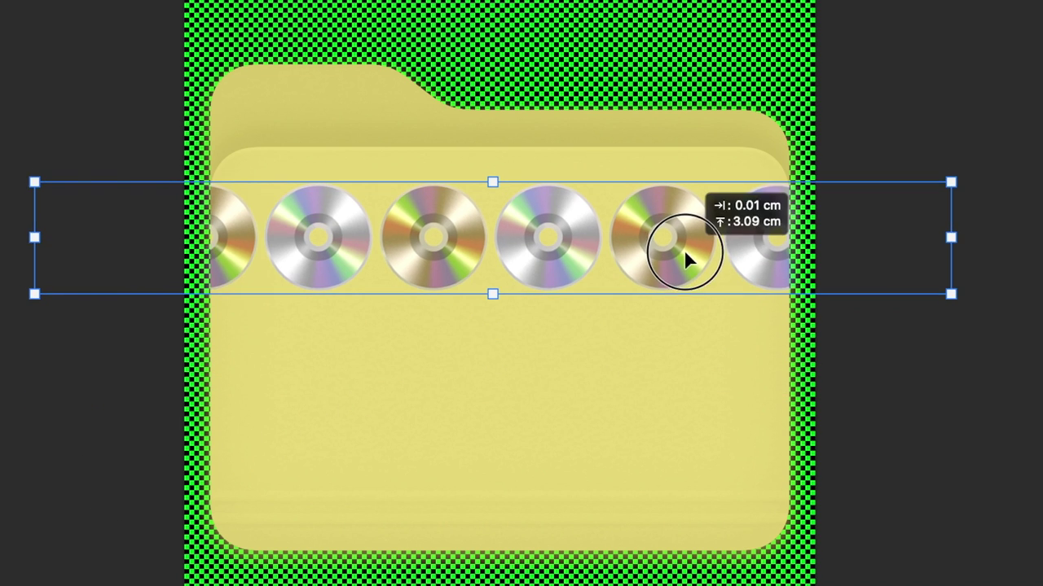
pyautogui.moveTo(491, 293); pyautogui.dragTo(489, 307)
pyautogui.moveTo(658, 236)
pyautogui.mouseDown()
pyautogui.moveTo(677, 236)
pyautogui.moveTo(676, 222)
pyautogui.moveTo(662, 221)
pyautogui.mouseUp()
pyautogui.moveTo(360, 298); pyautogui.dragTo(487, 360)
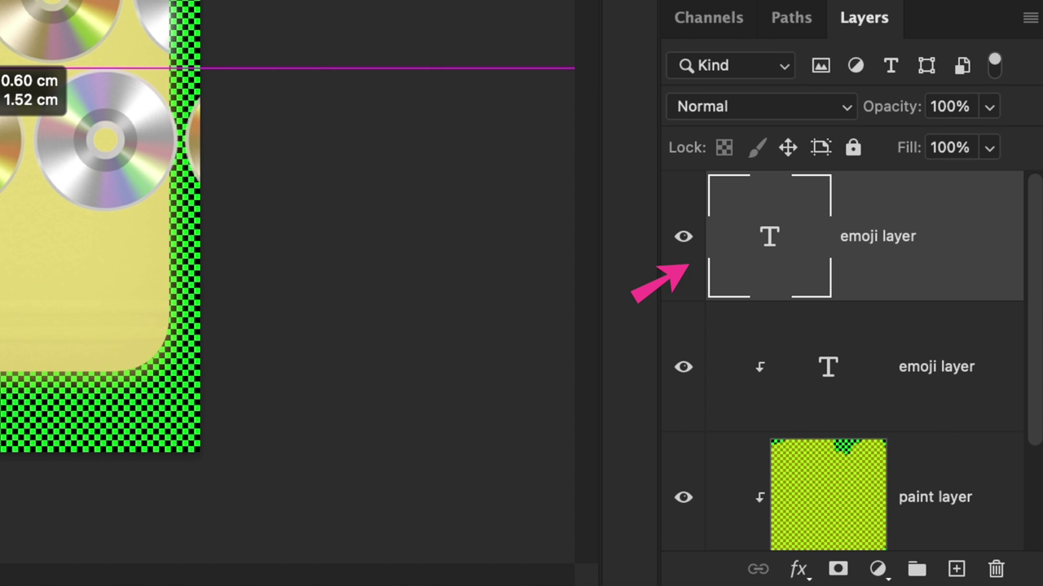
pyautogui.moveTo(0, 24); pyautogui.dragTo(0, 18)
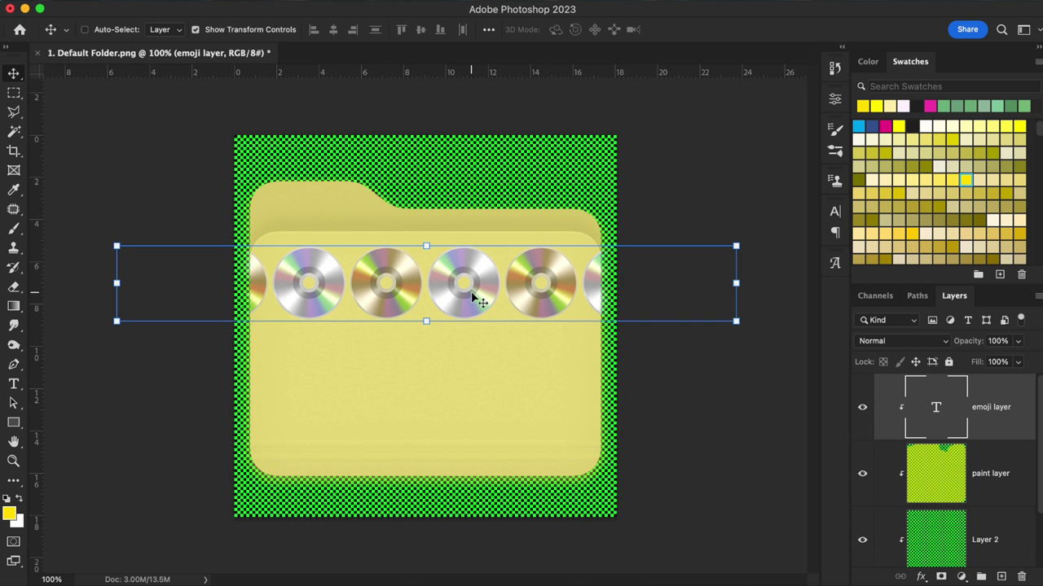
pyautogui.click(944, 554)
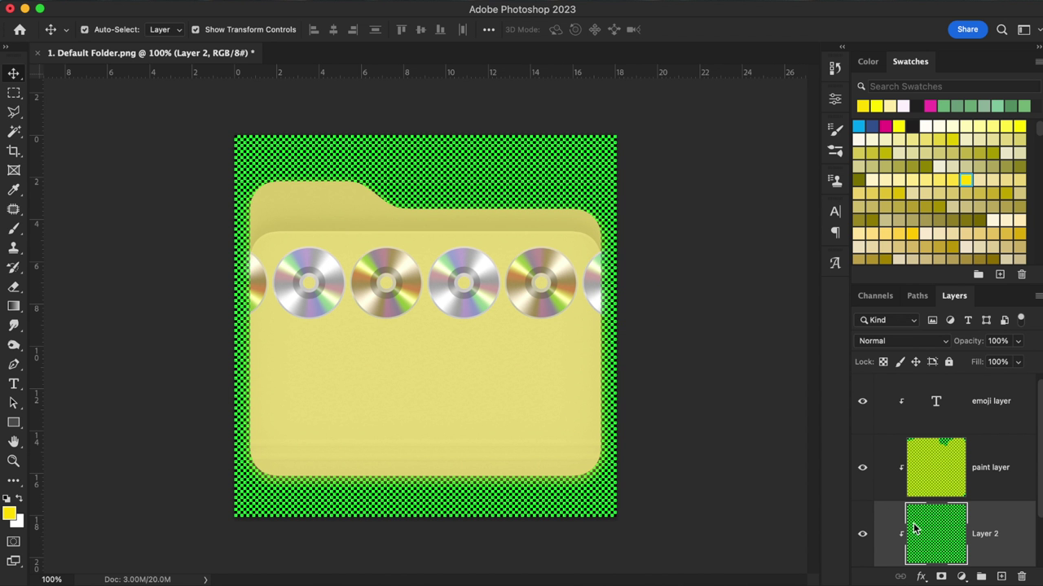
# Delete green Layer 2 and convert the emoji text layer to a smart object
pyautogui.press('BackSpace')
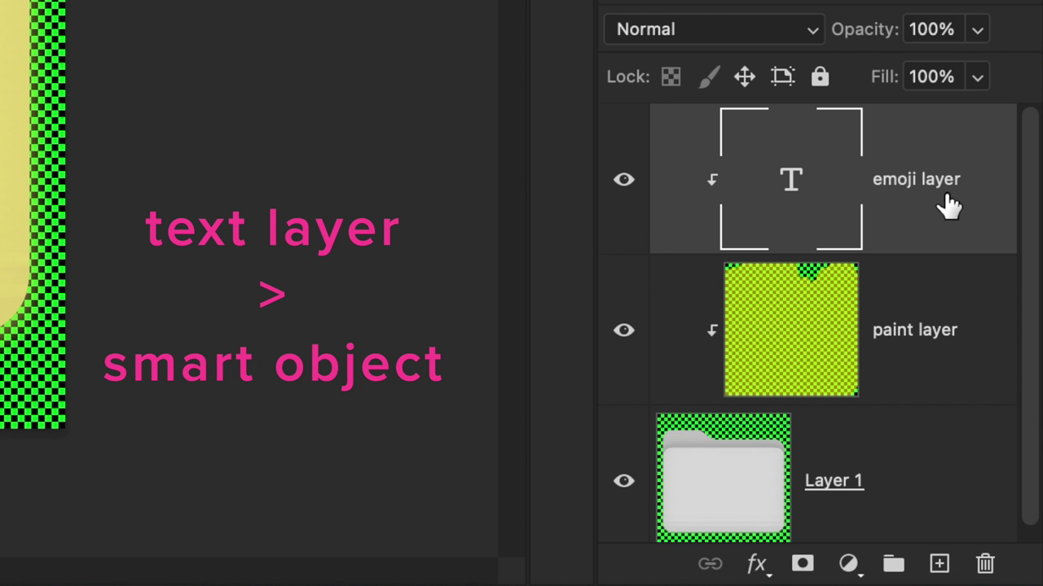
pyautogui.rightClick(949, 205)
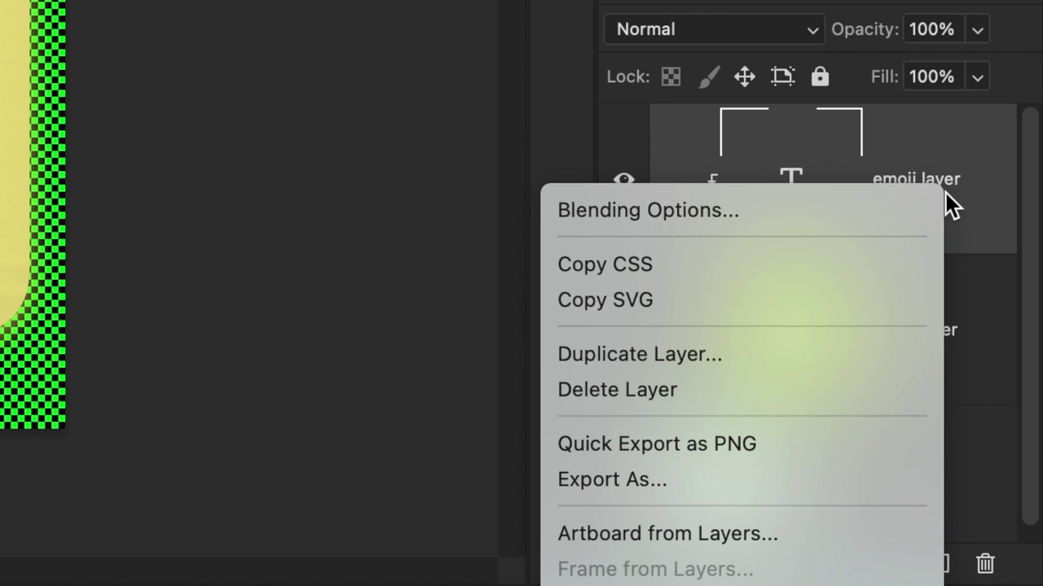
pyautogui.scroll(-5, 769, 200)
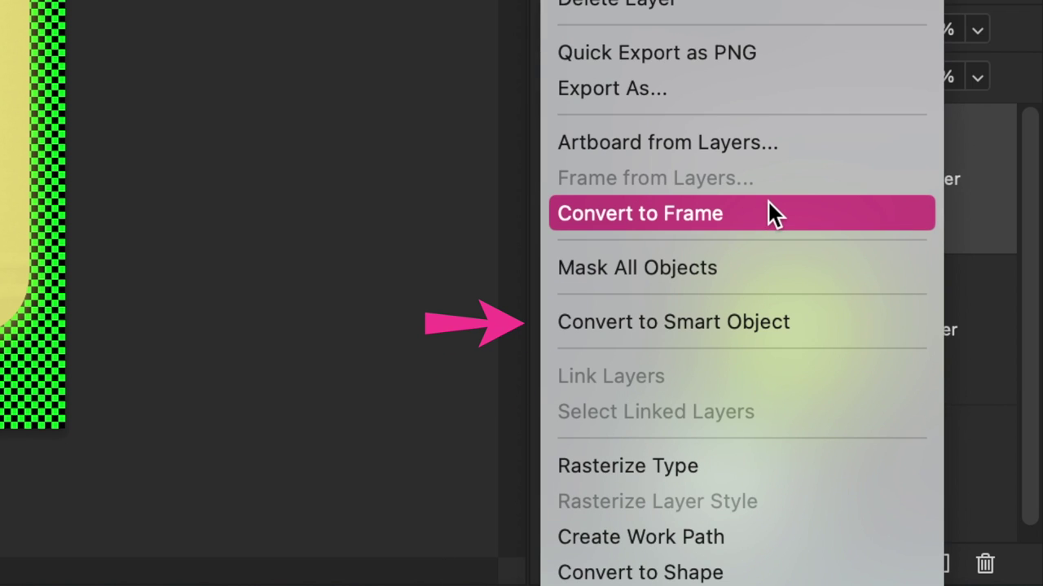
pyautogui.click(823, 331)
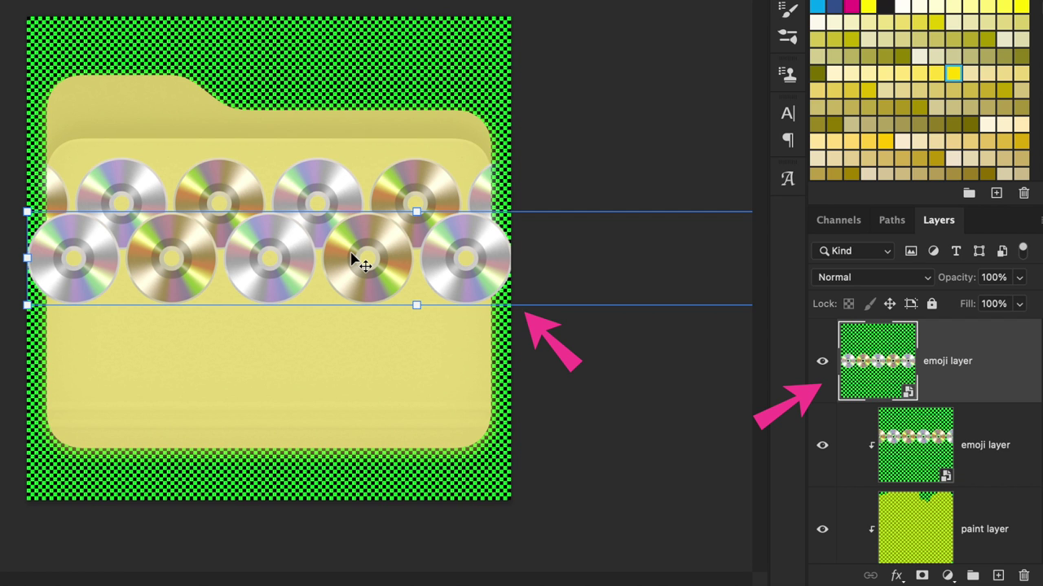
# Apply Create Clipping Mask to the top emoji layer and drag that row below the first
pyautogui.rightClick(945, 346)
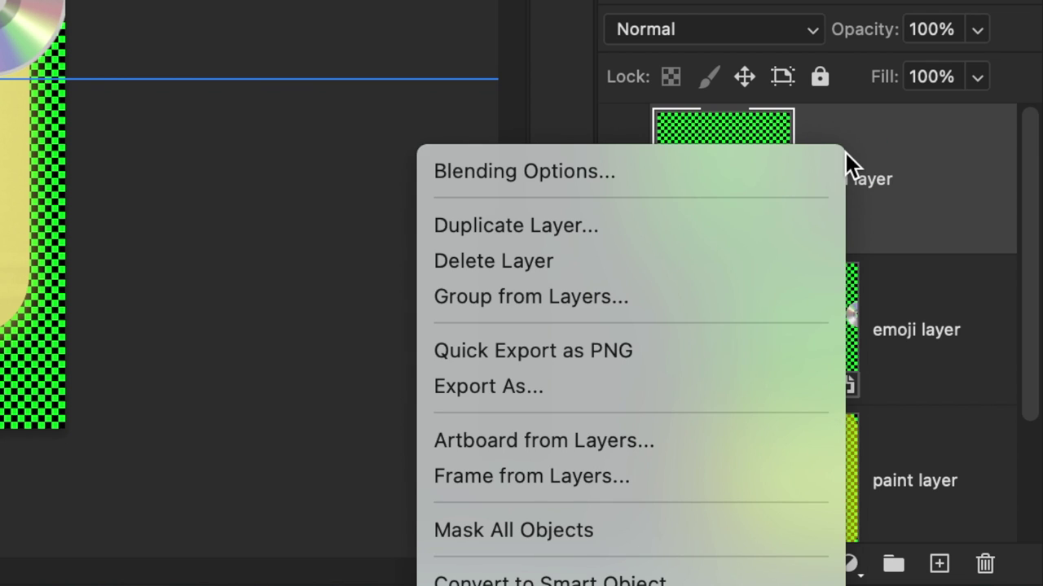
pyautogui.scroll(-5, 587, 572)
pyautogui.scroll(-5, 610, 559)
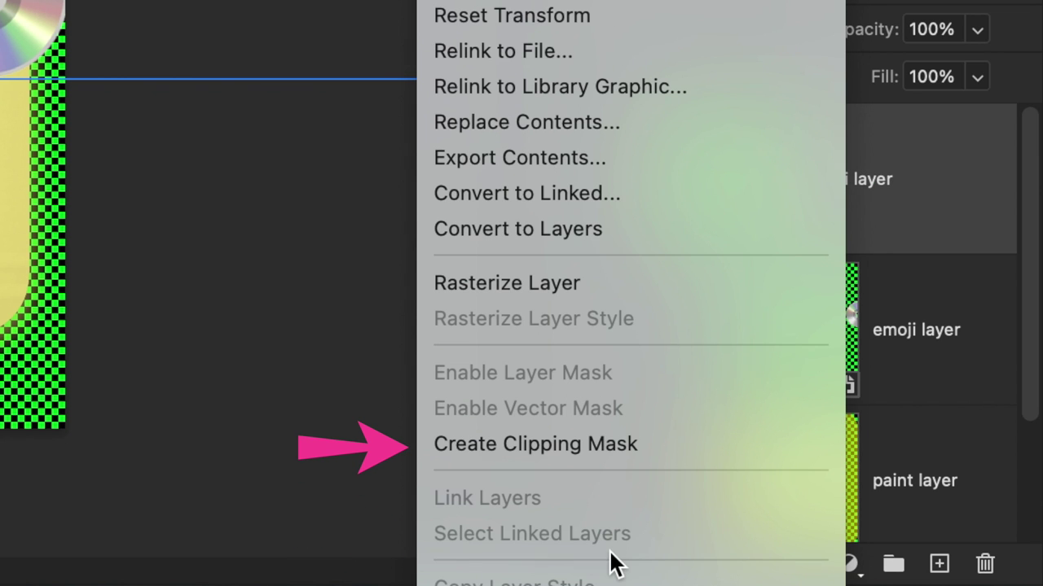
pyautogui.click(598, 444)
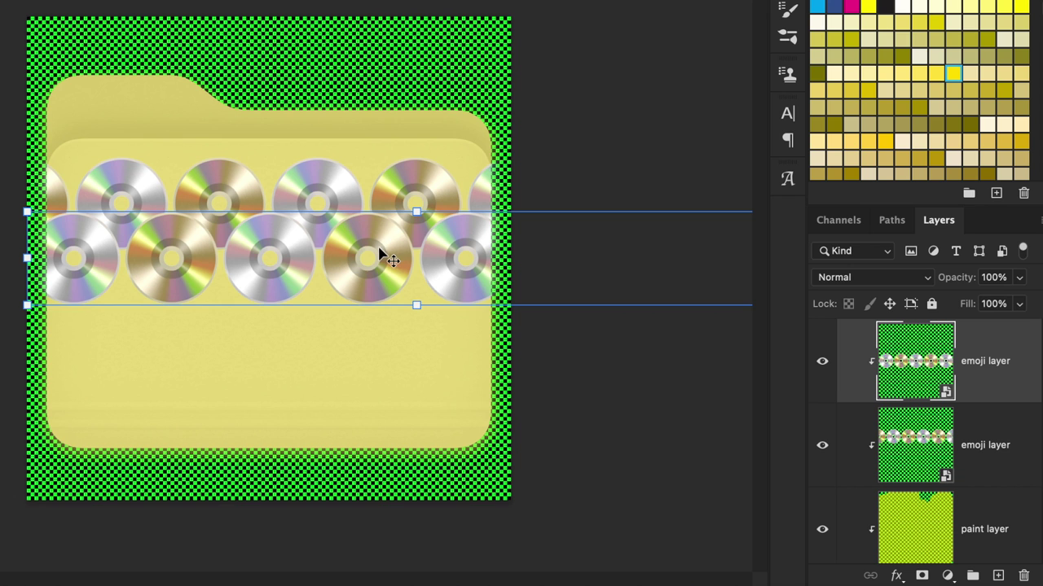
pyautogui.click(383, 240)
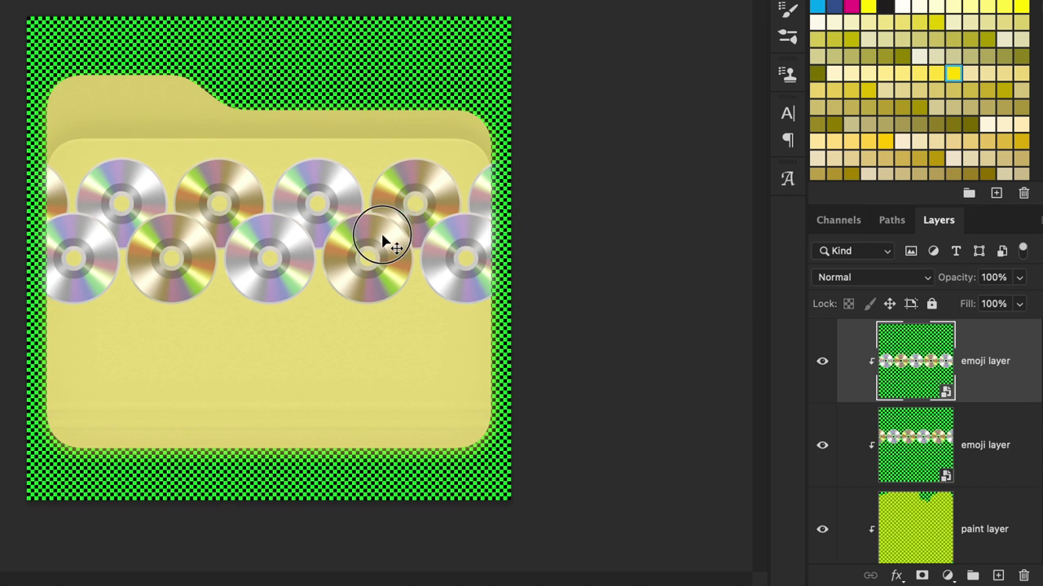
pyautogui.moveTo(383, 241); pyautogui.dragTo(397, 280)
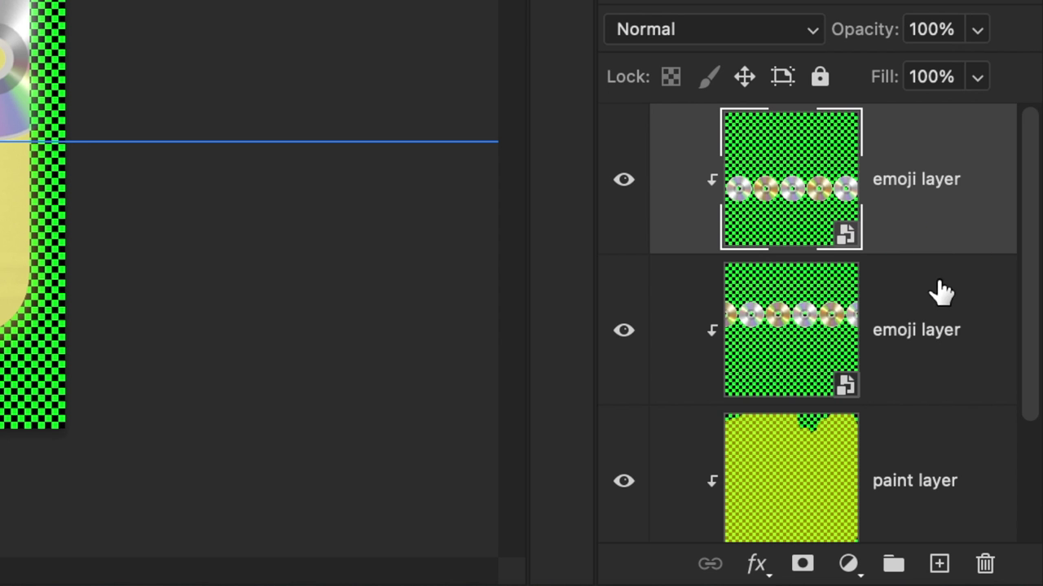
# Merge the two CD rows into one emoji layer
pyautogui.rightClick(996, 416)
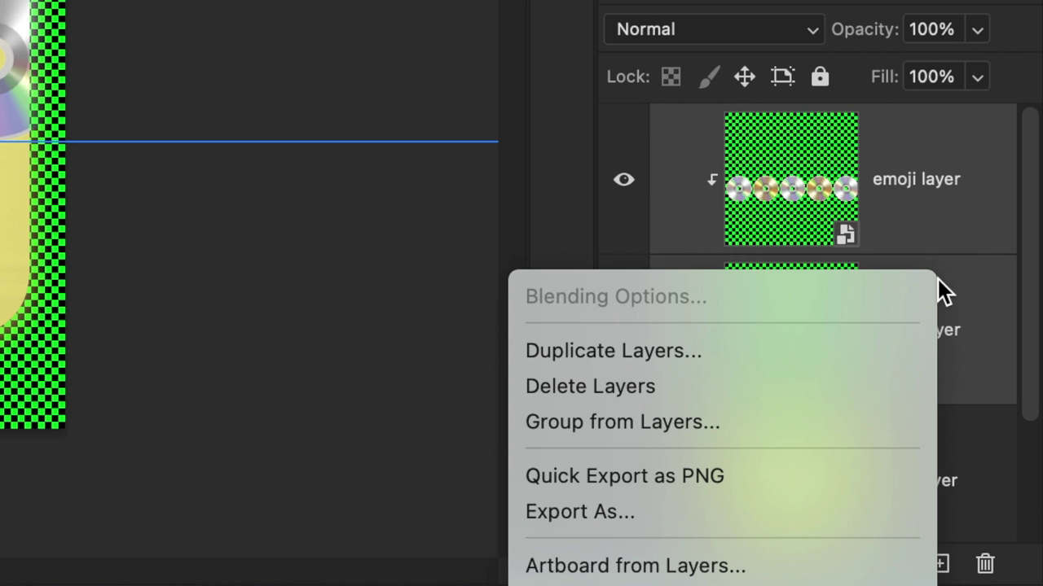
pyautogui.scroll(-10, 750, 371)
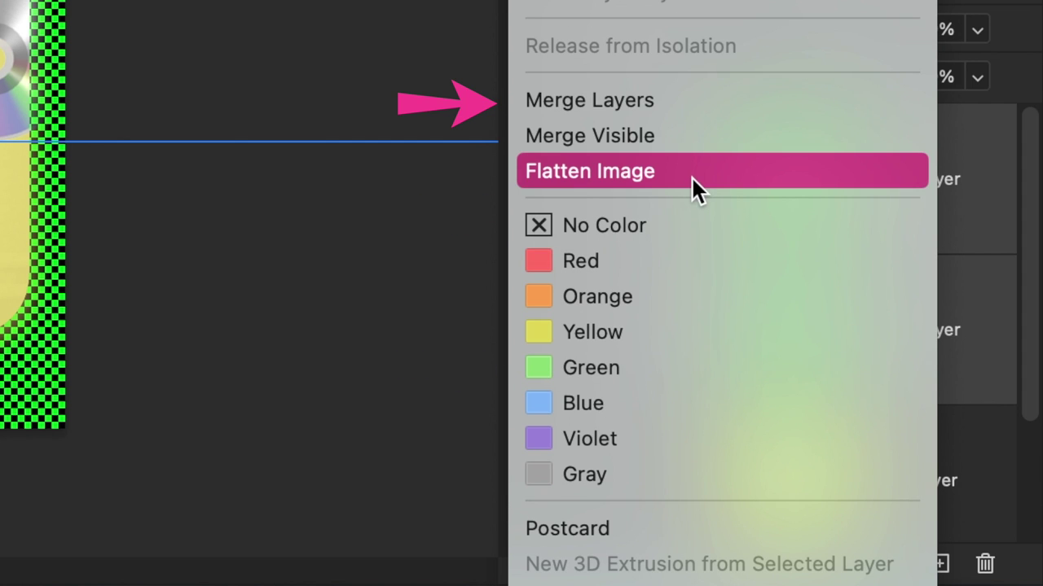
pyautogui.click(666, 109)
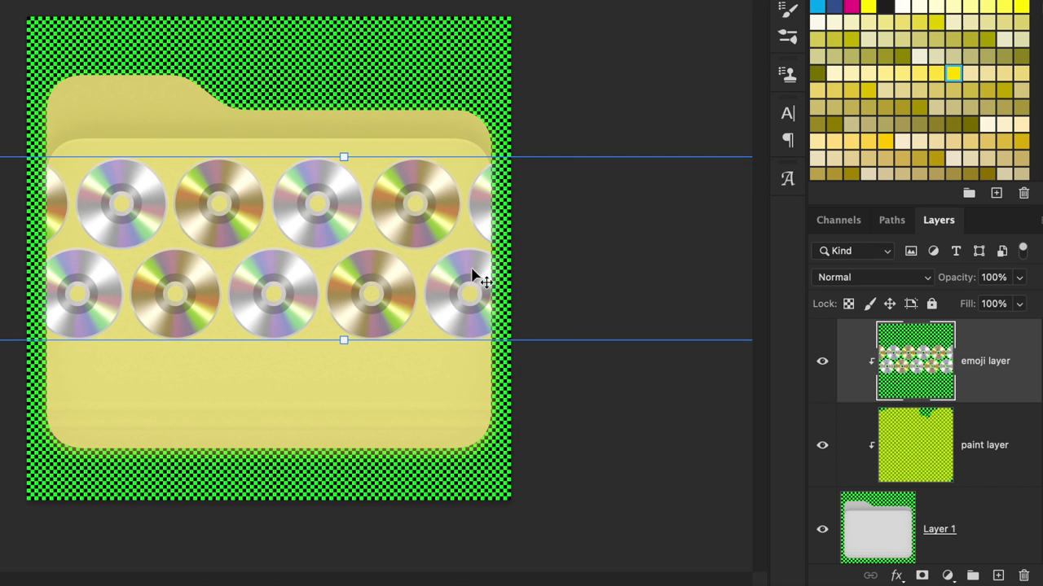
pyautogui.rightClick(394, 274)
pyautogui.press('Escape')
# Duplicate the two-row layer, clip it, move it down the folder, and merge both layers
pyautogui.hotkey('ctrl', 'j')
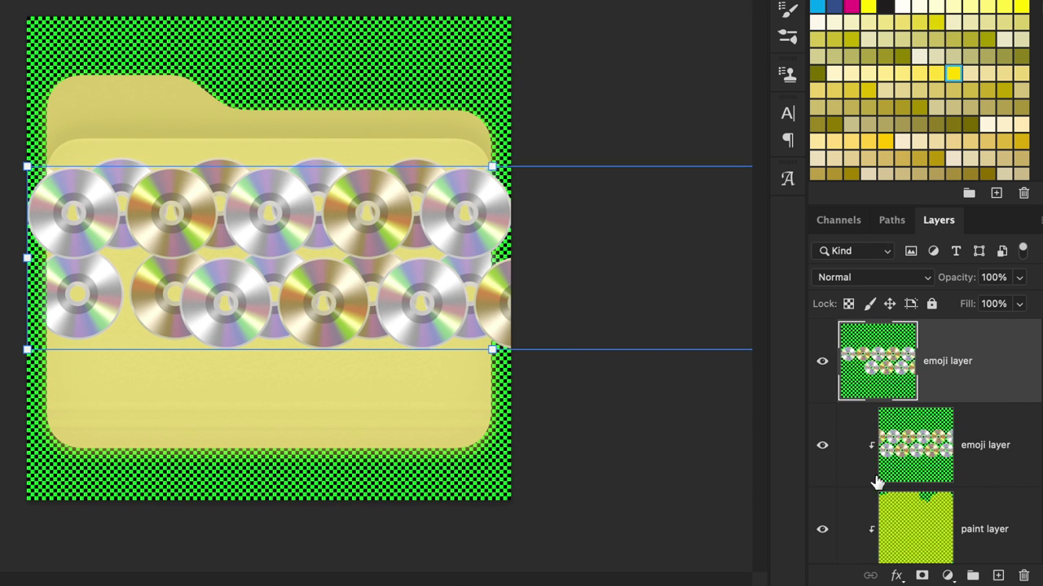
pyautogui.rightClick(876, 483)
pyautogui.click(878, 474)
pyautogui.moveTo(368, 259); pyautogui.dragTo(226, 400)
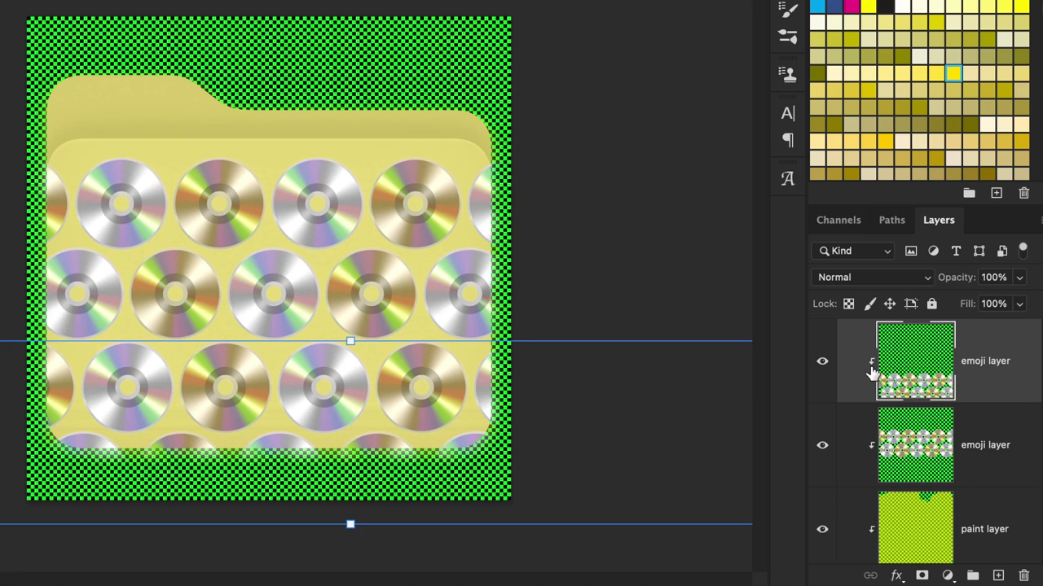
pyautogui.keyDown('shift'); pyautogui.click(996, 430); pyautogui.keyUp('shift')
pyautogui.rightClick(997, 431)
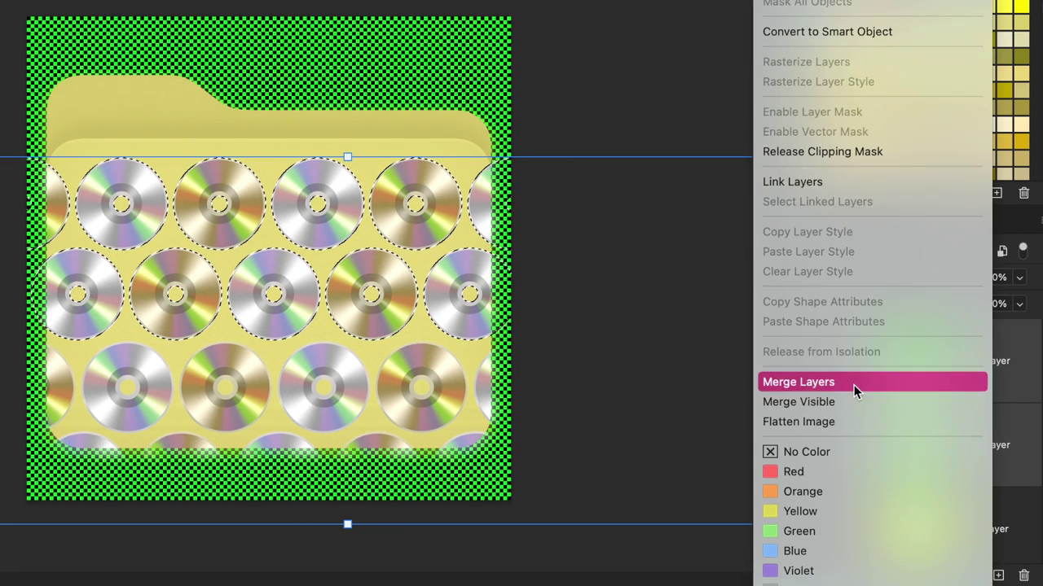
pyautogui.click(855, 382)
pyautogui.moveTo(399, 329); pyautogui.dragTo(267, 338)
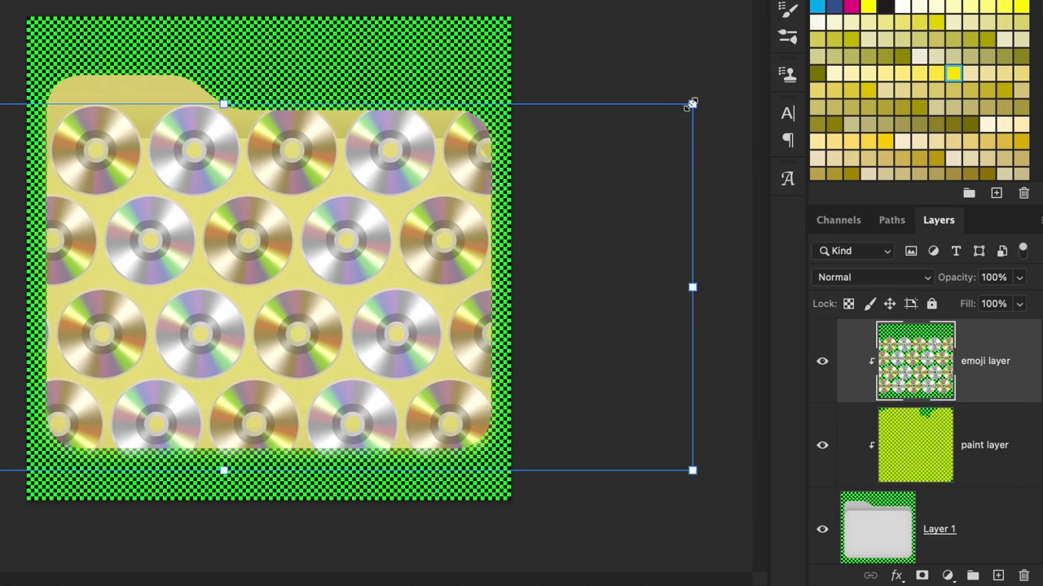
# Reposition and scale the CD pattern to 108.18% over the folder front, then commit
pyautogui.moveTo(256, 263); pyautogui.dragTo(279, 274)
pyautogui.scroll(-5, 281, 275)
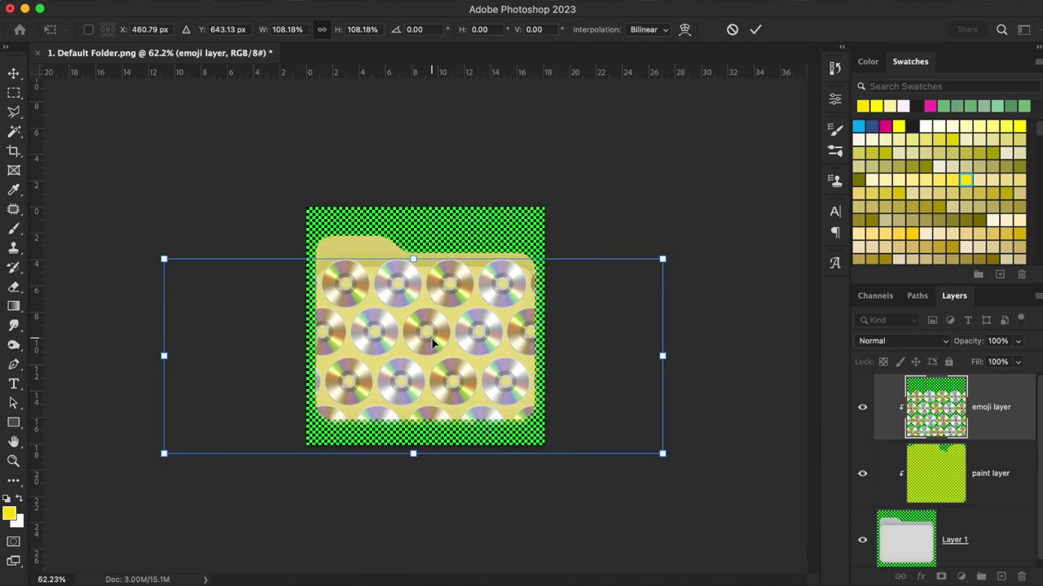
pyautogui.scroll(-2, 432, 339)
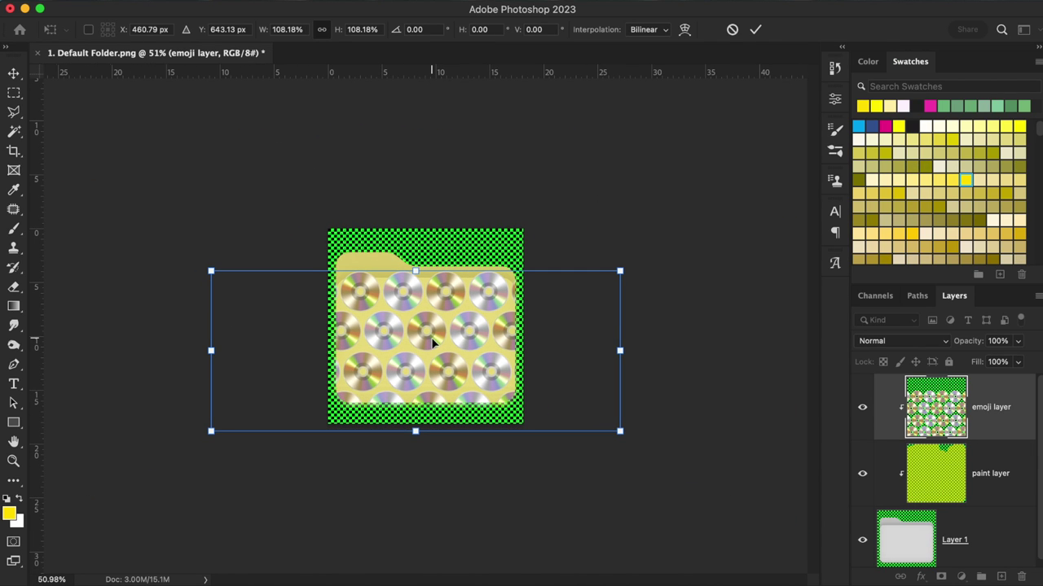
pyautogui.scroll(-2, 432, 342)
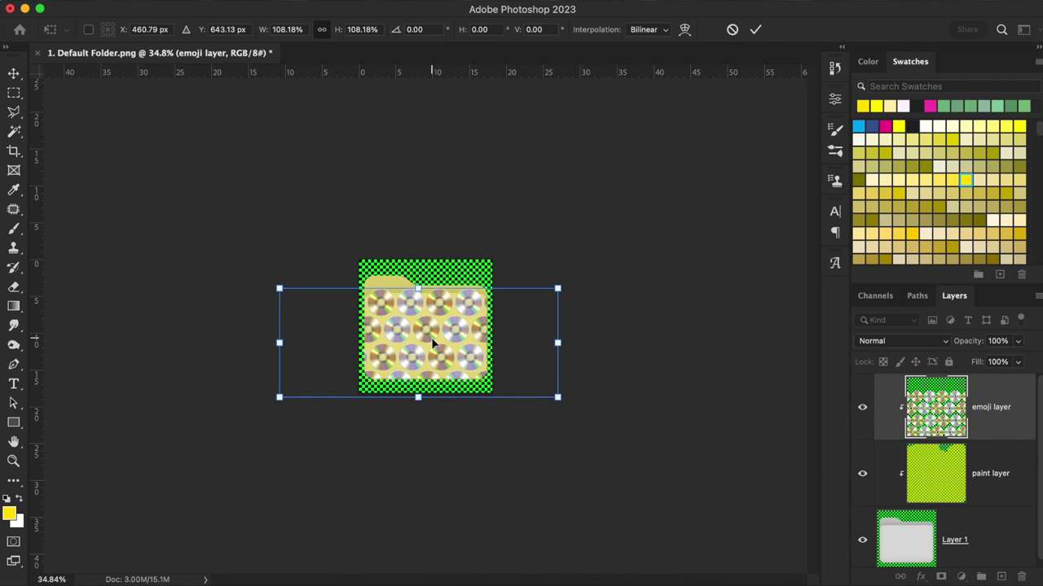
pyautogui.scroll(4, 432, 343)
pyautogui.moveTo(489, 337); pyautogui.dragTo(468, 343)
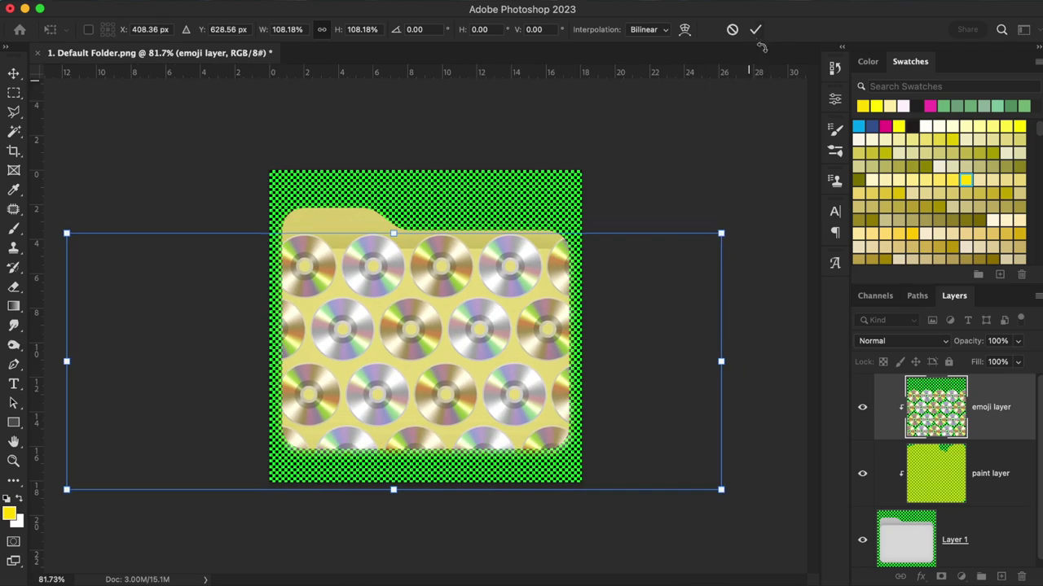
pyautogui.click(755, 29)
pyautogui.scroll(5, 380, 131)
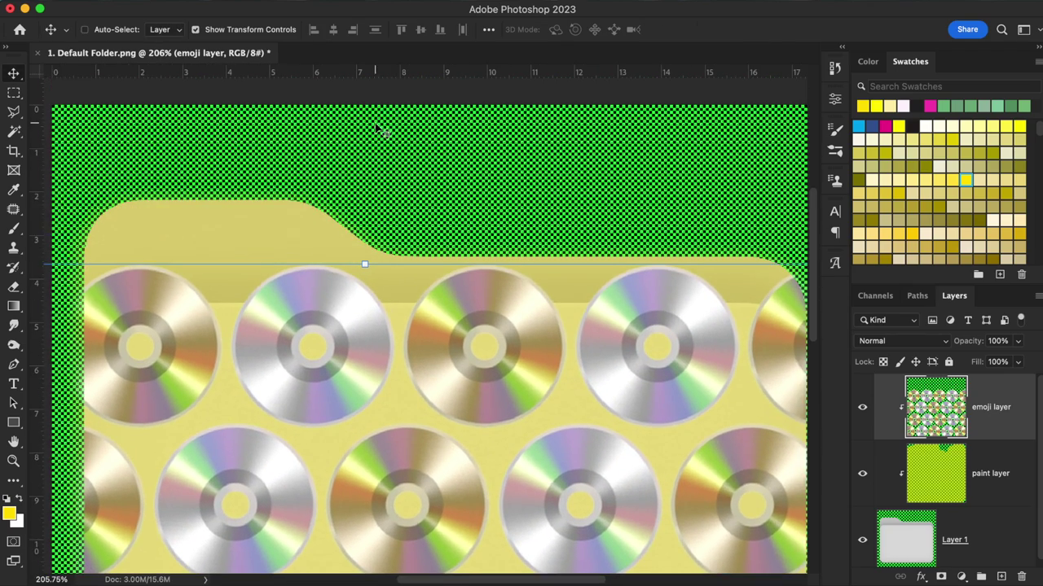
# Switch to the Eraser and set its brush to 81 px size with 89% hardness
pyautogui.click(13, 289)
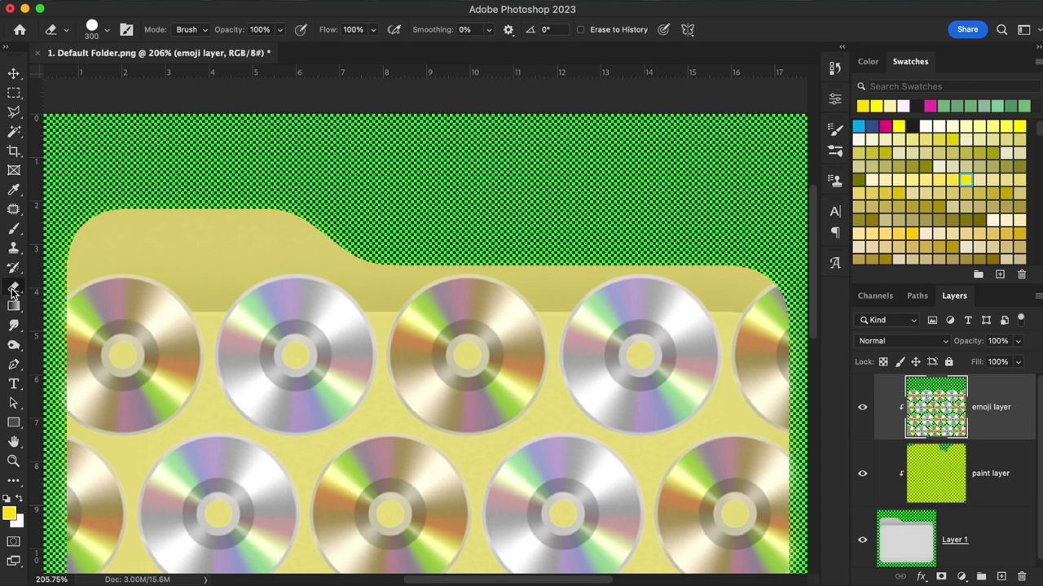
pyautogui.click(110, 31)
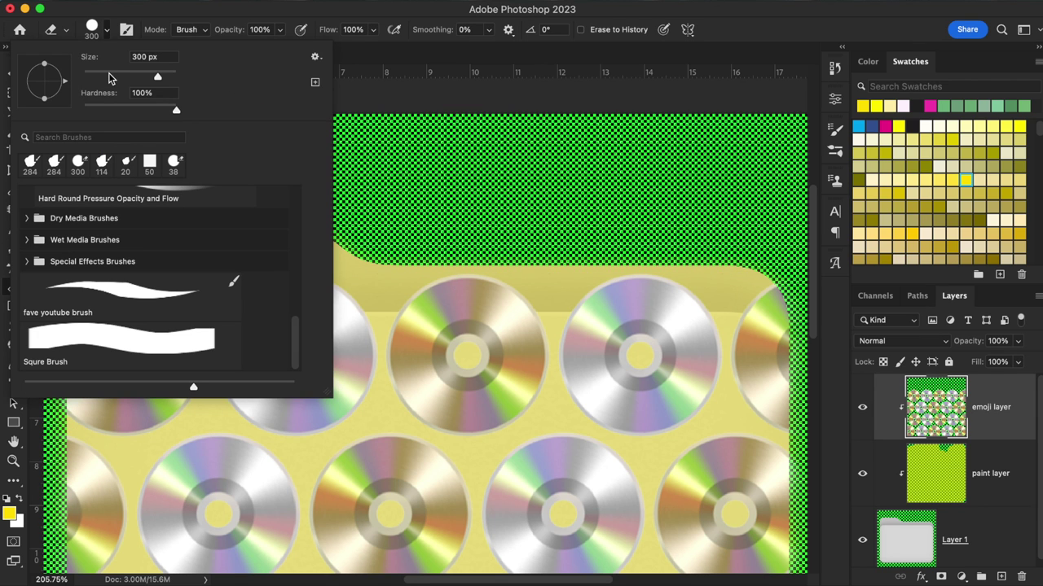
pyautogui.moveTo(114, 72); pyautogui.dragTo(121, 73)
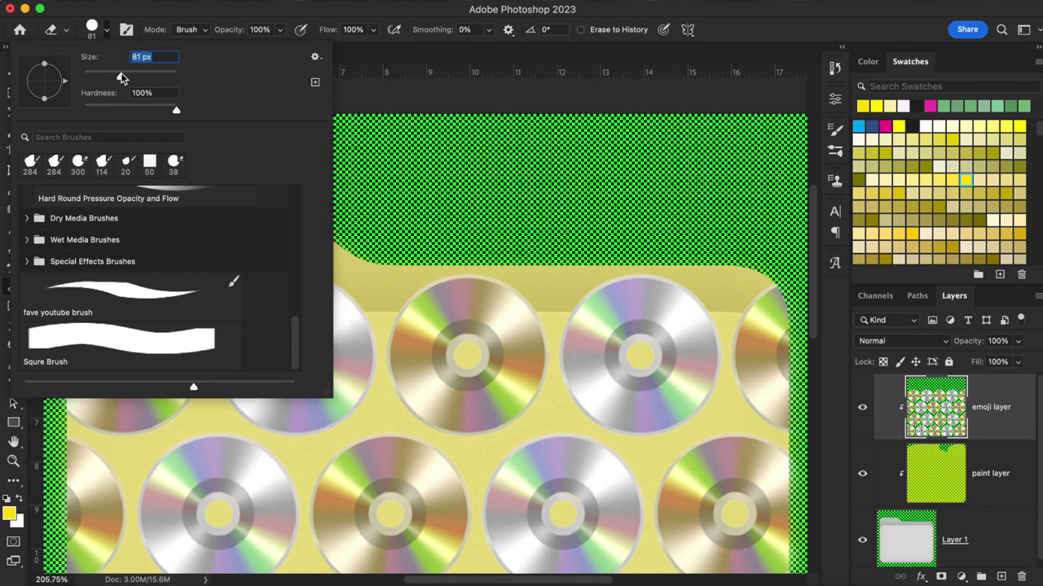
pyautogui.click(166, 107)
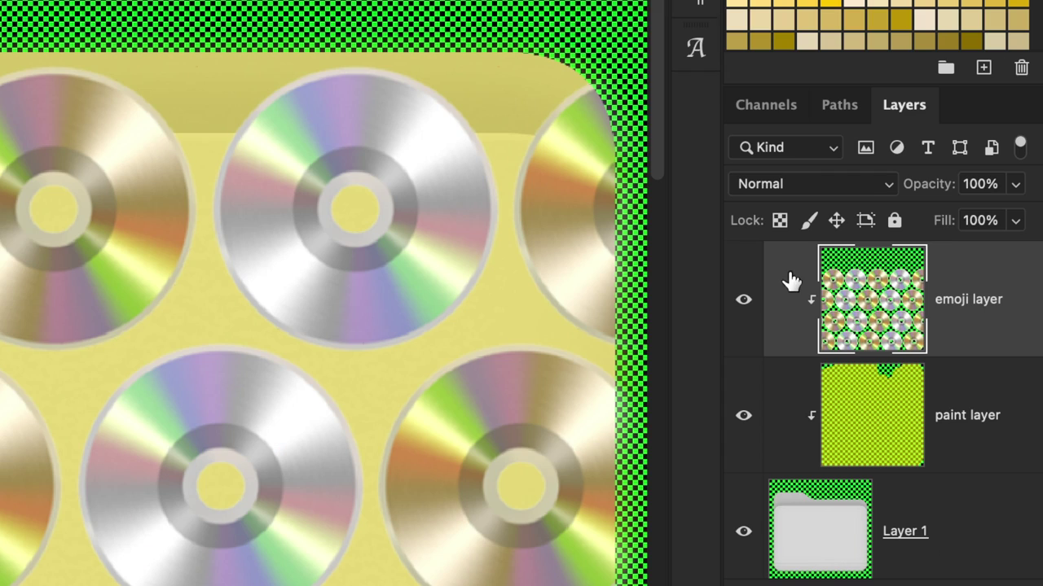
# Lower the emoji layer's opacity to 50% so the discs fade into the folder
pyautogui.click(980, 184)
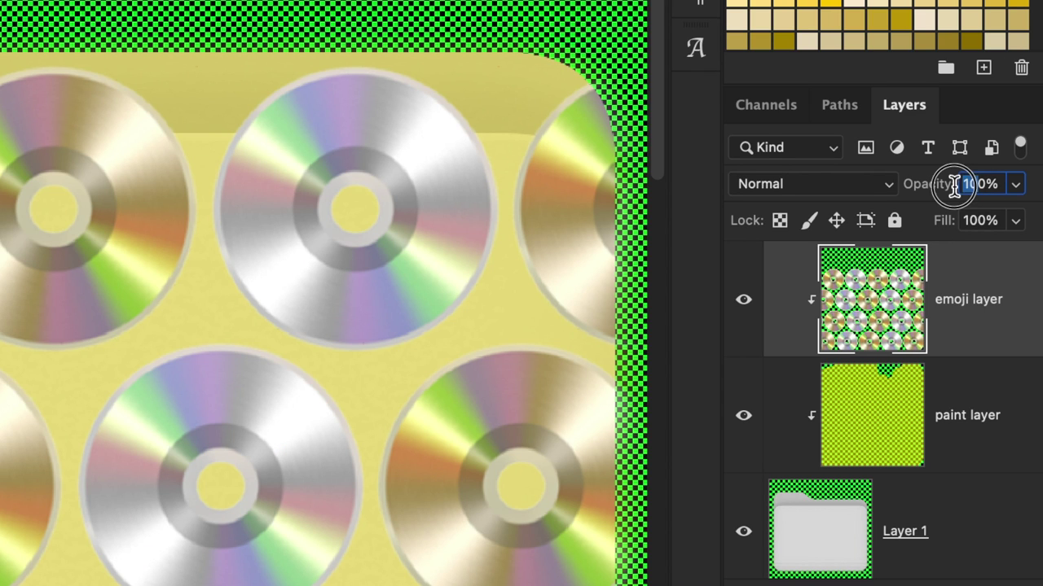
pyautogui.write('50')
pyautogui.press('Return')
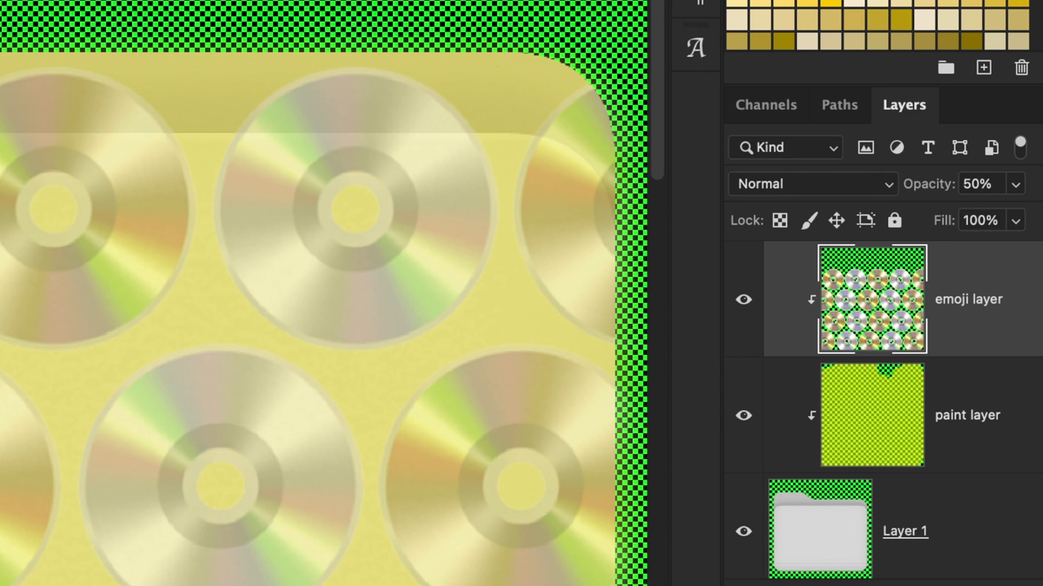
pyautogui.scroll(3, 127, 303)
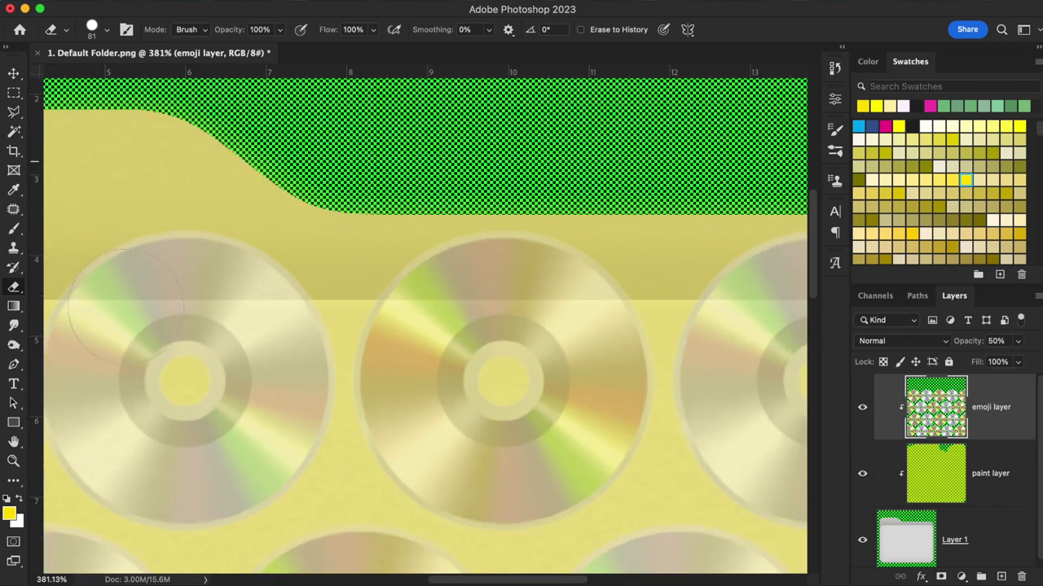
pyautogui.hscroll(-10, 127, 303)
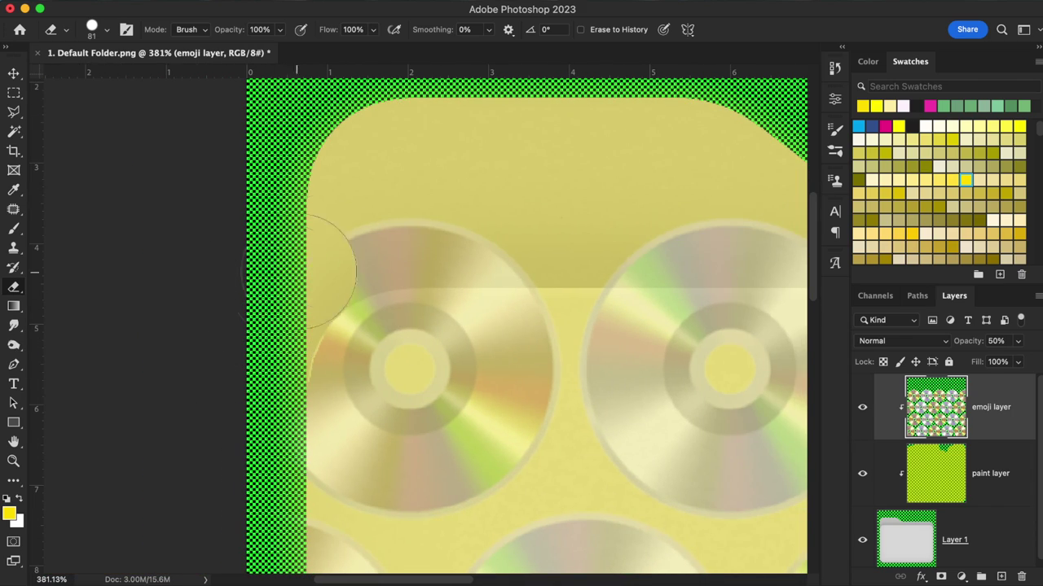
# Erase the disc spilling over the folder's top-right tab
pyautogui.hscroll(10, 157, 226)
pyautogui.hscroll(4, 326, 220)
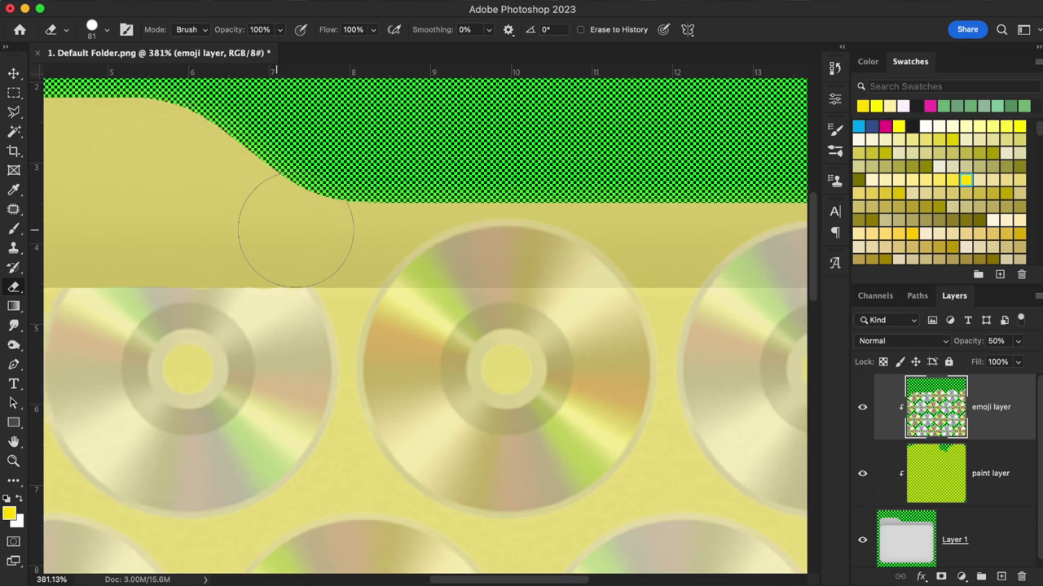
pyautogui.rightClick(433, 211)
pyautogui.press('Return')
pyautogui.hscroll(5, 434, 210)
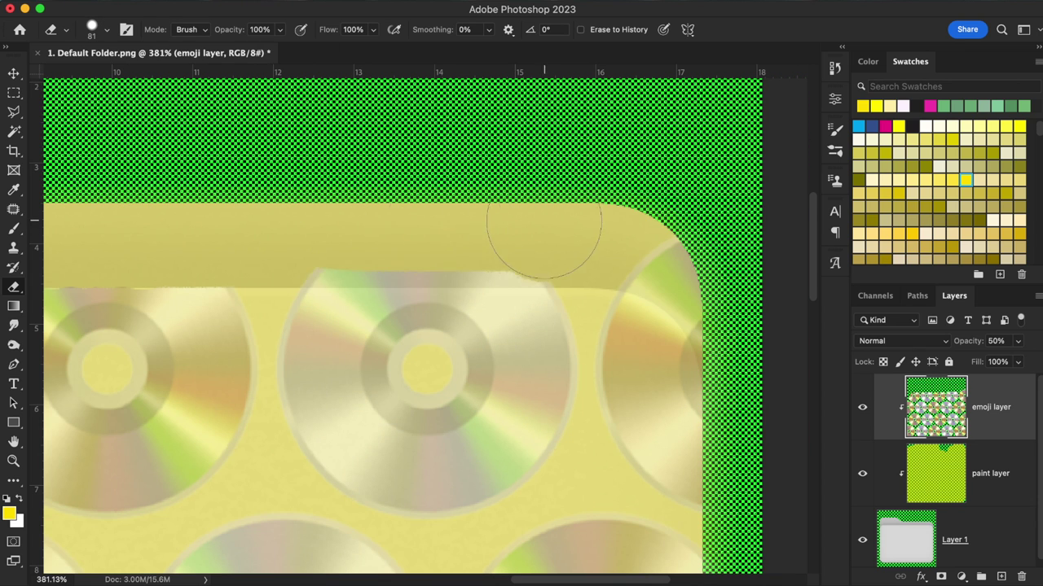
pyautogui.moveTo(412, 236)
pyautogui.mouseDown()
pyautogui.moveTo(619, 248)
pyautogui.moveTo(763, 337)
pyautogui.mouseUp()
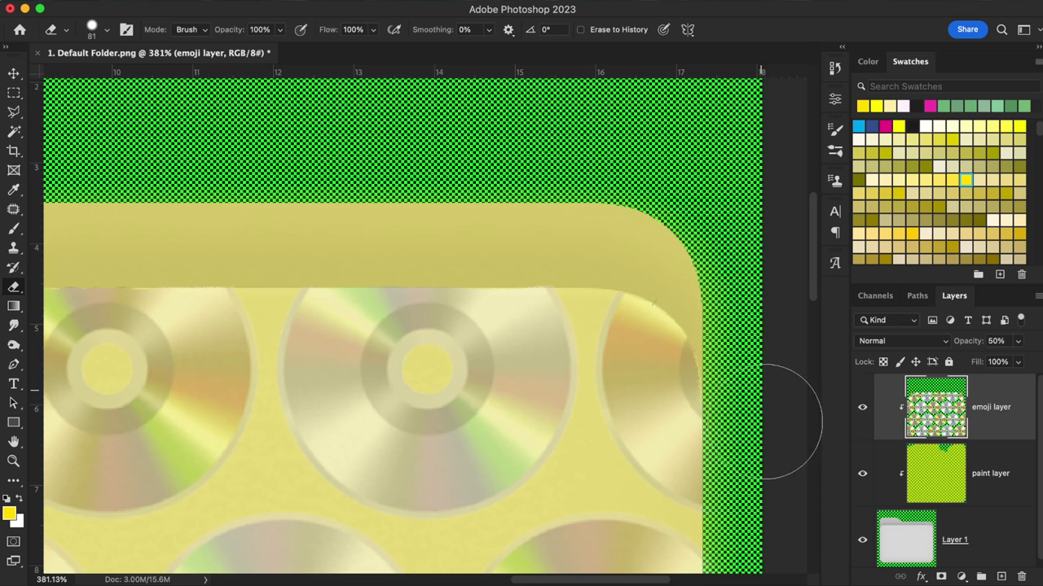
# Fit the whole image in view and raise the emoji layer opacity to 80%
pyautogui.hotkey('ctrl', '0')
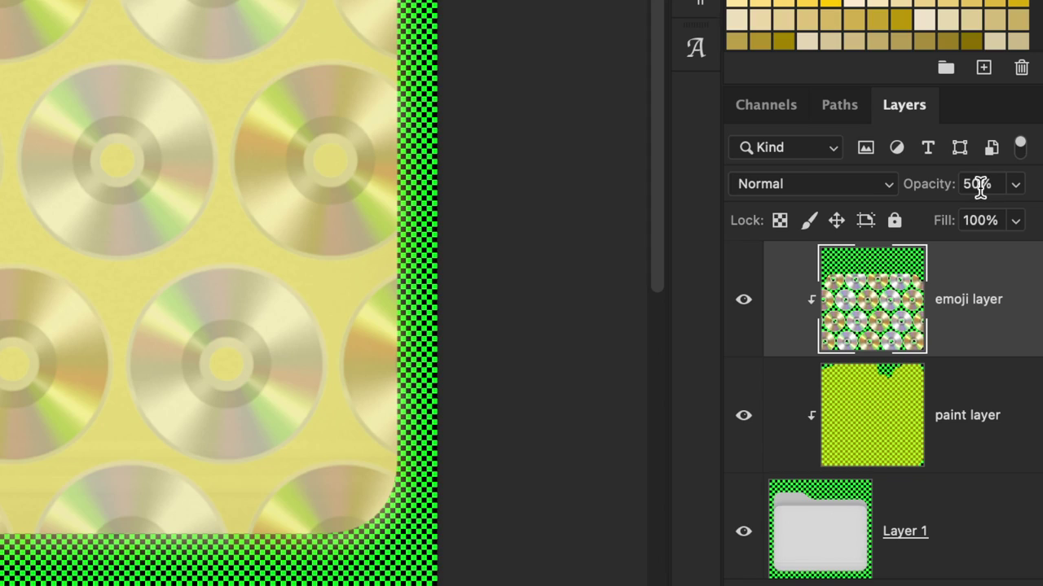
pyautogui.click(975, 345)
pyautogui.write('80')
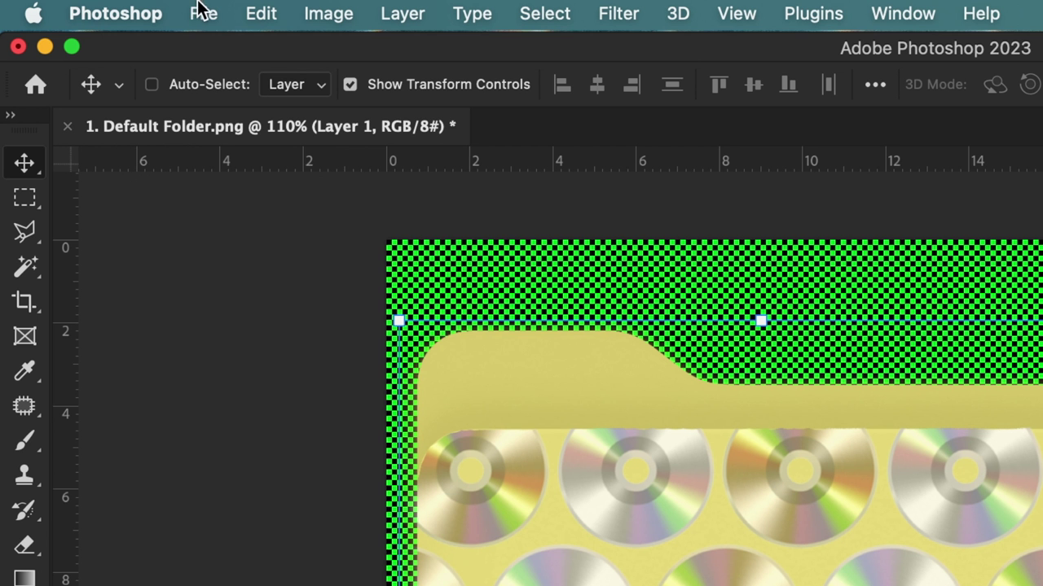
# Quick Export the design as PNG to the Desktop, named yellow_folder_disk_pattern
pyautogui.click(204, 11)
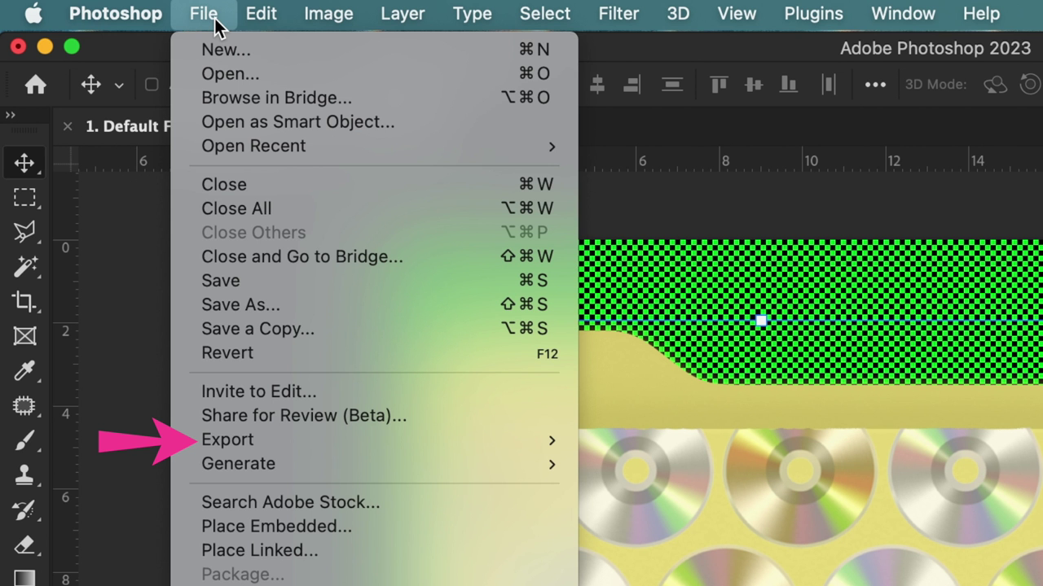
pyautogui.moveTo(331, 440)
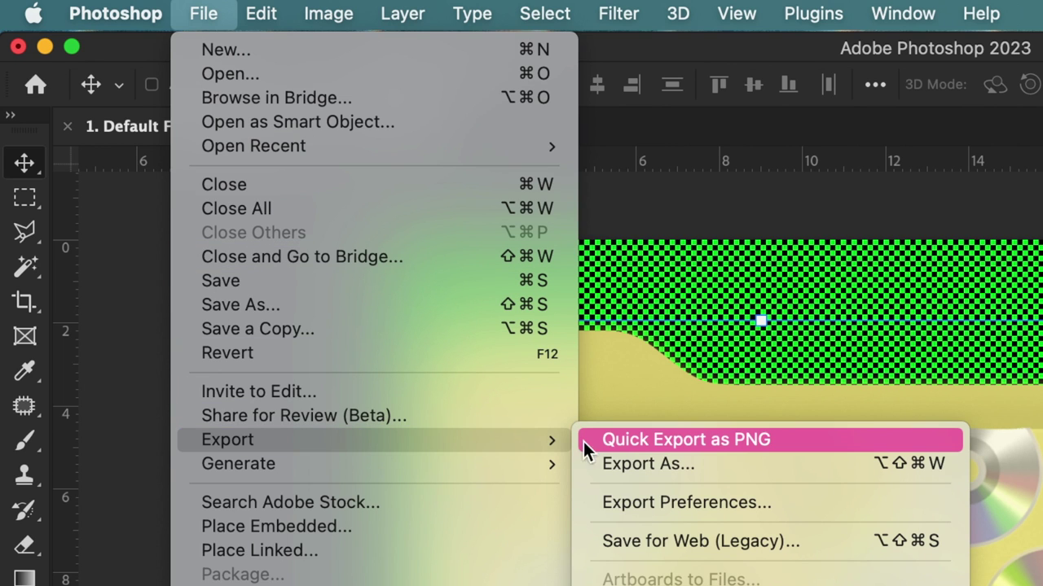
pyautogui.click(612, 442)
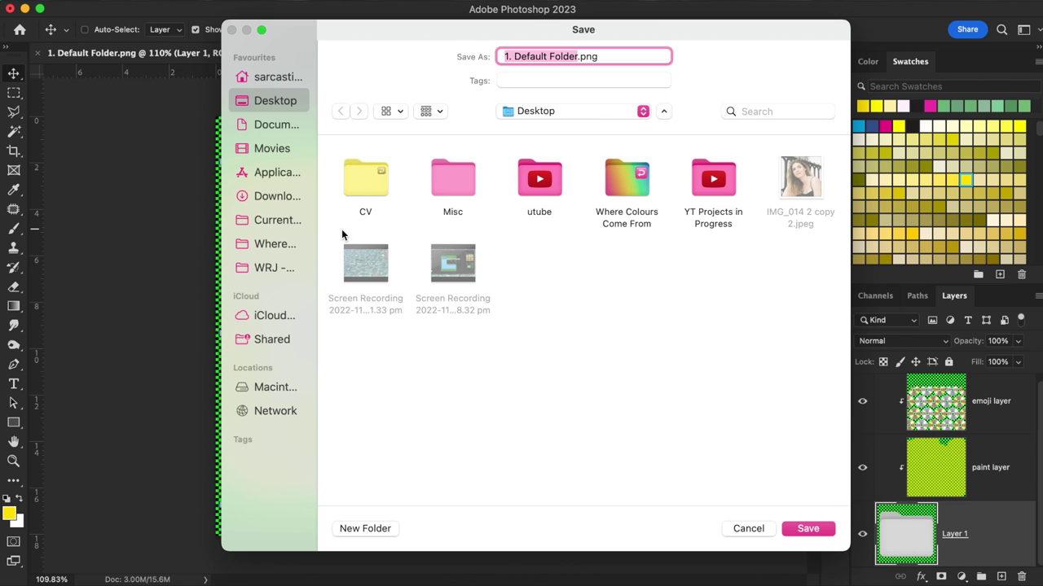
pyautogui.write('yellow_folder_')
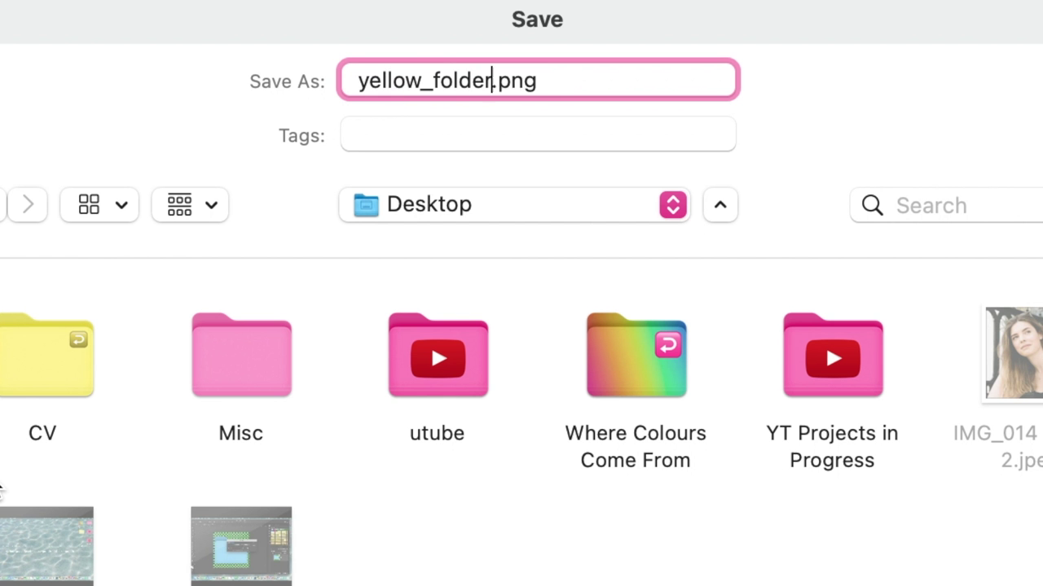
pyautogui.write('disk_pattern')
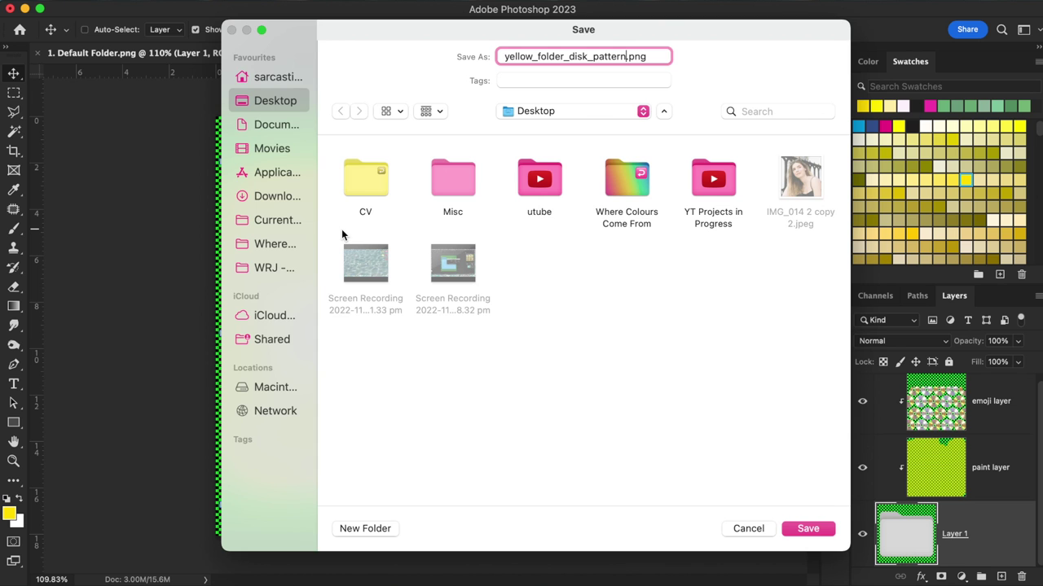
pyautogui.press('Return')
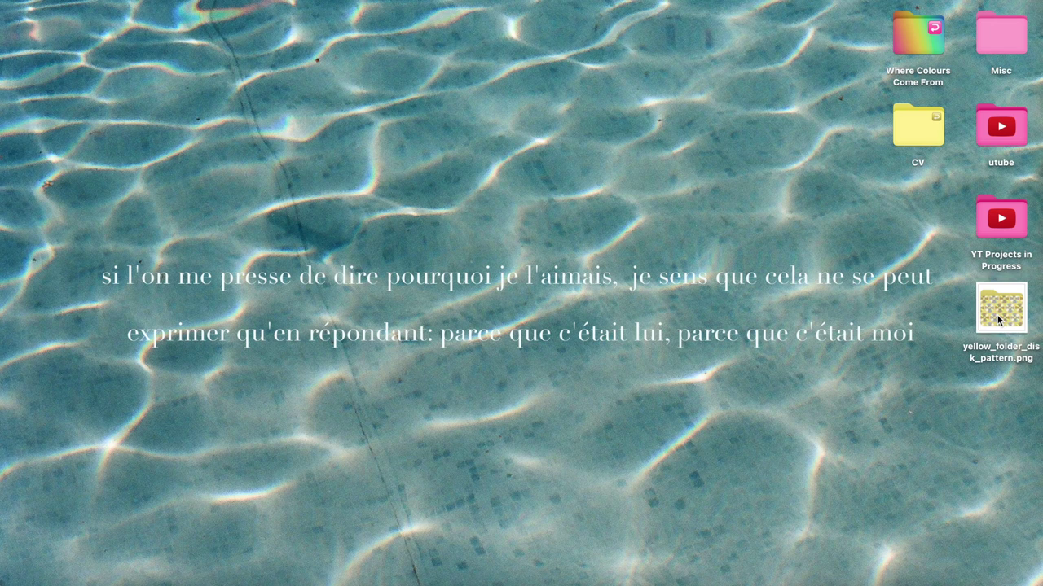
# Quick Look the exported yellow_folder_disk_pattern.png, then open the Where Colours Come From folder
pyautogui.click(998, 313)
pyautogui.press('space')
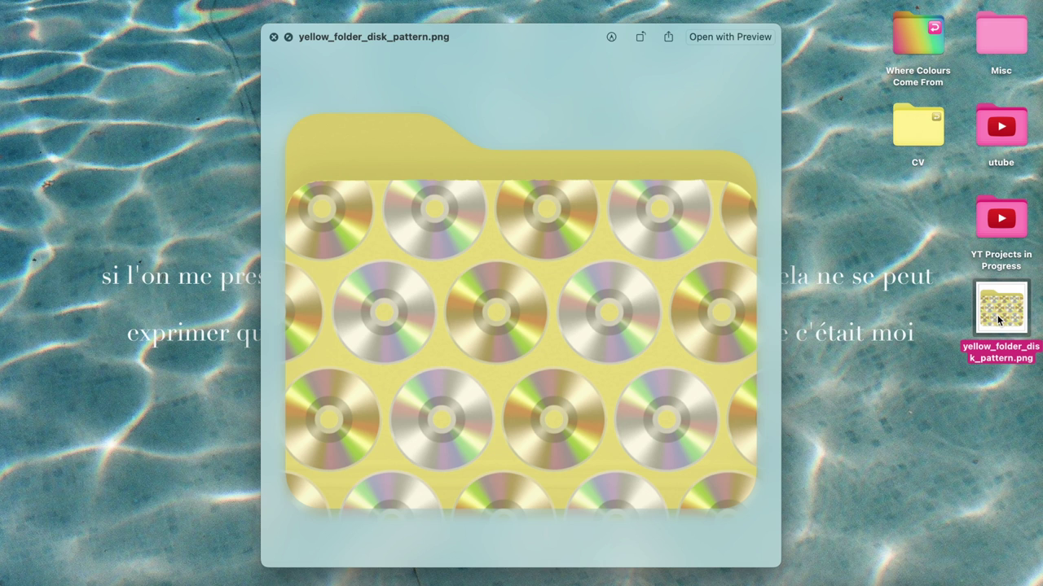
pyautogui.press('space')
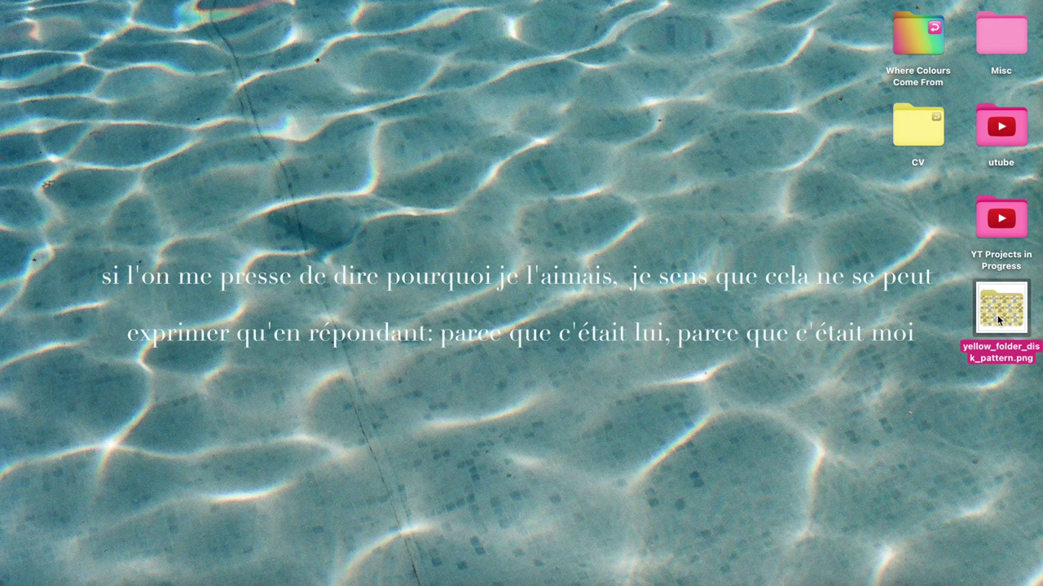
pyautogui.doubleClick(921, 30)
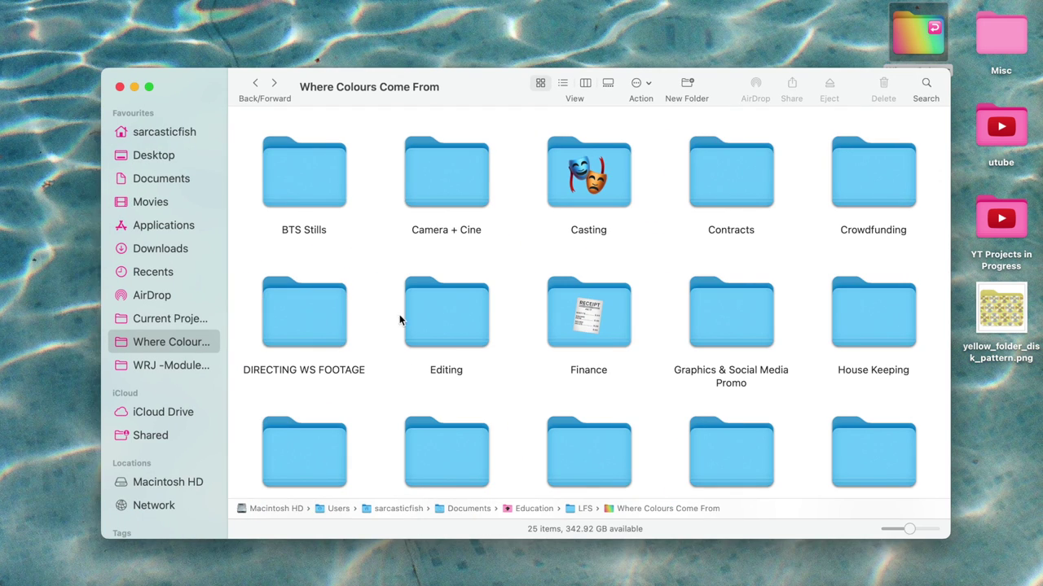
# Copy yellow_folder_disk_pattern.png and open Get Info for the Editing folder
pyautogui.press('super+c')
pyautogui.click(1005, 318)
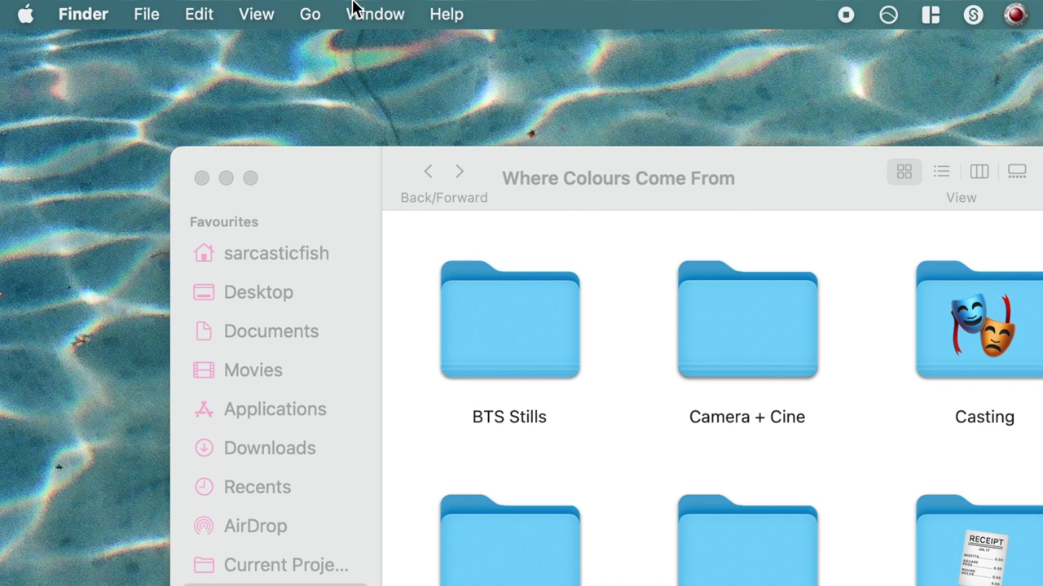
pyautogui.click(195, 13)
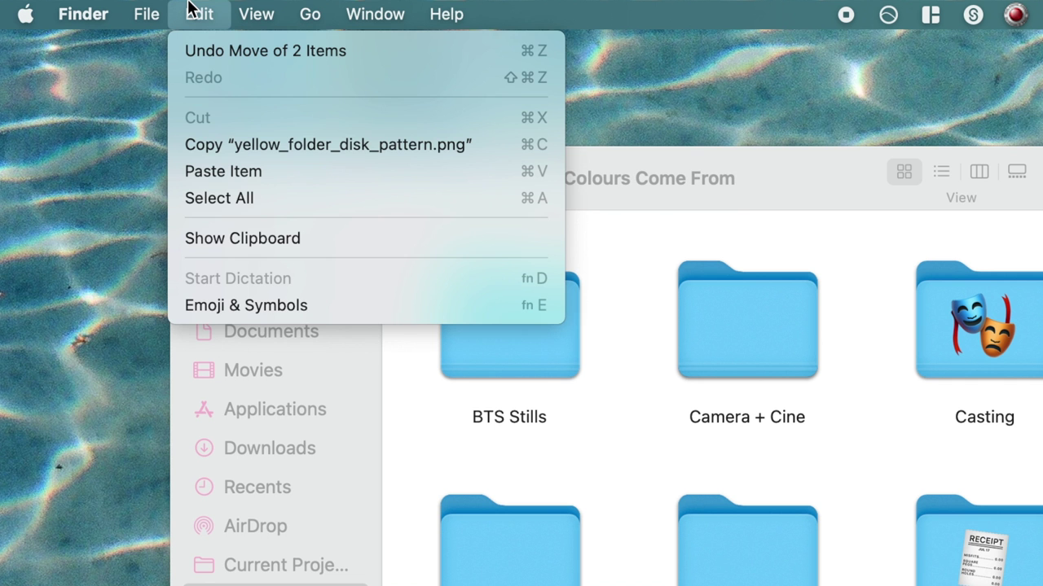
pyautogui.click(208, 143)
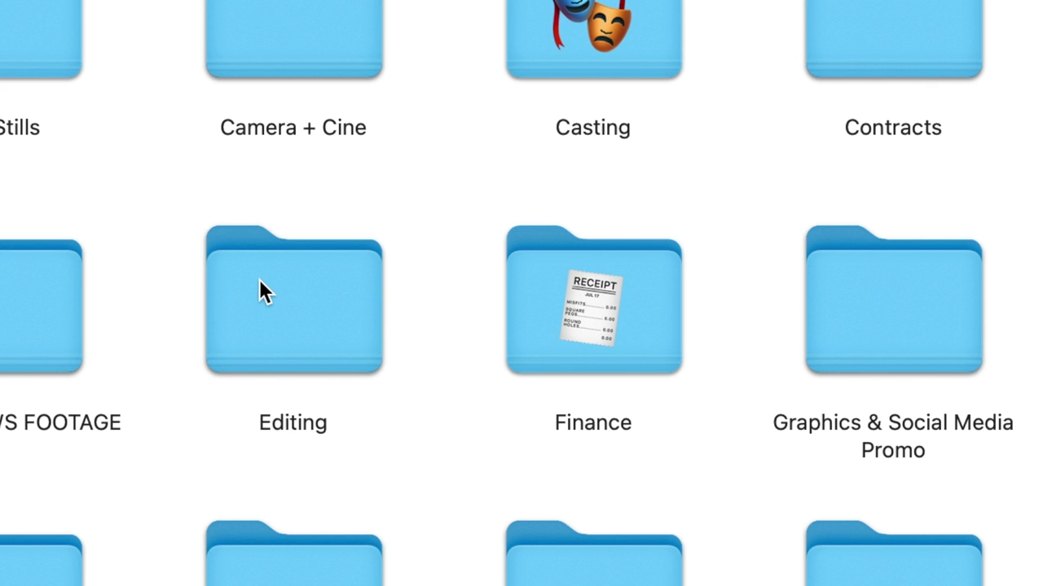
pyautogui.click(259, 281)
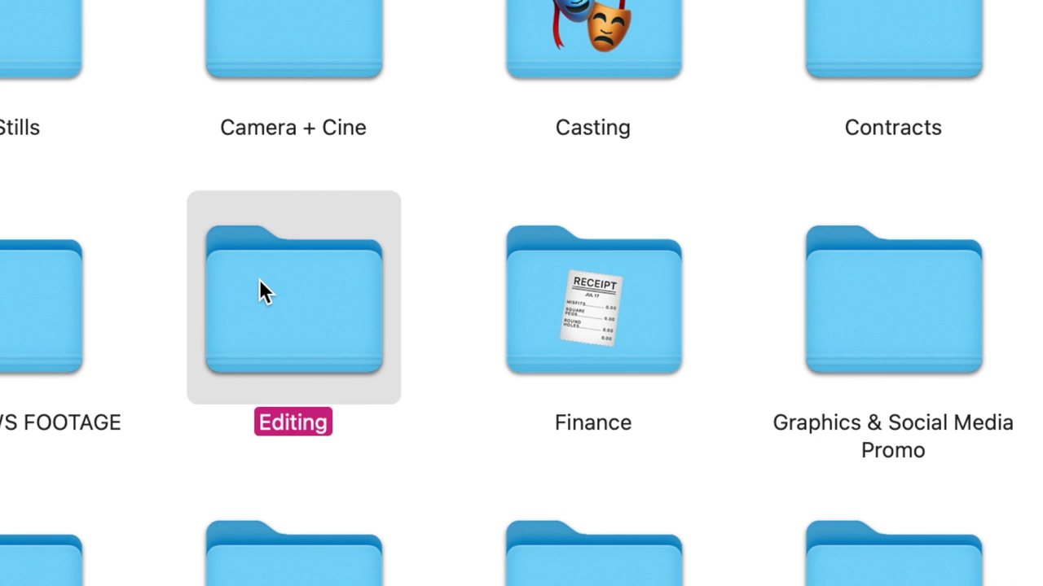
pyautogui.rightClick(259, 279)
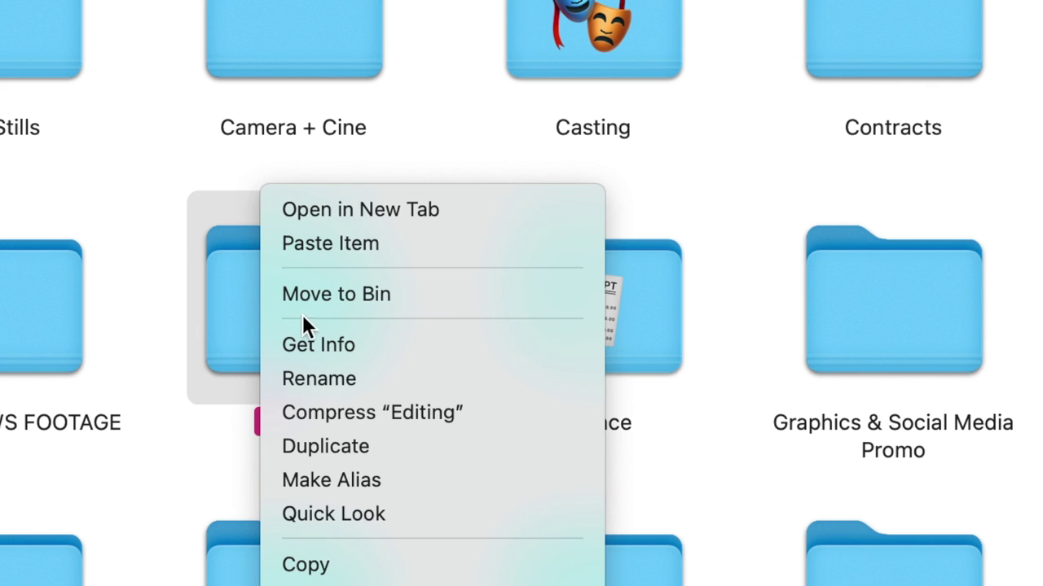
pyautogui.click(311, 340)
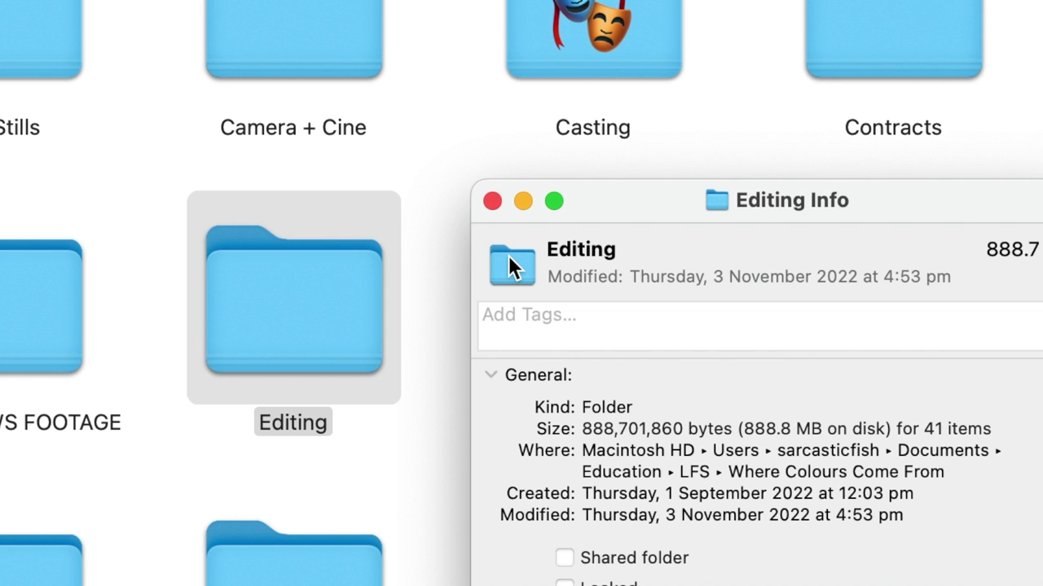
# Paste the CD-pattern image onto the Editing folder's icon and close the Info window
pyautogui.click(509, 256)
pyautogui.press('super+v')
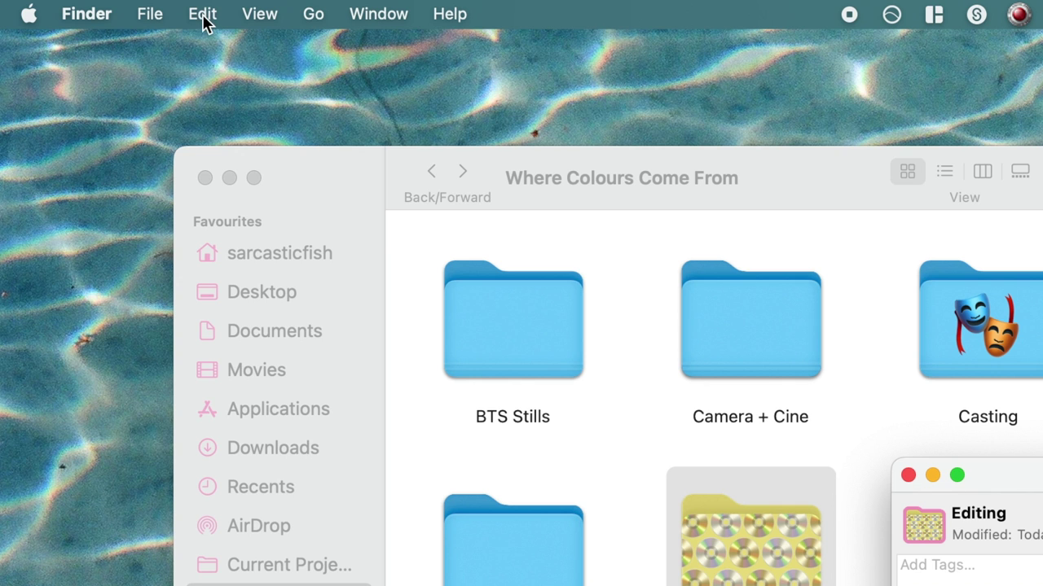
pyautogui.click(204, 16)
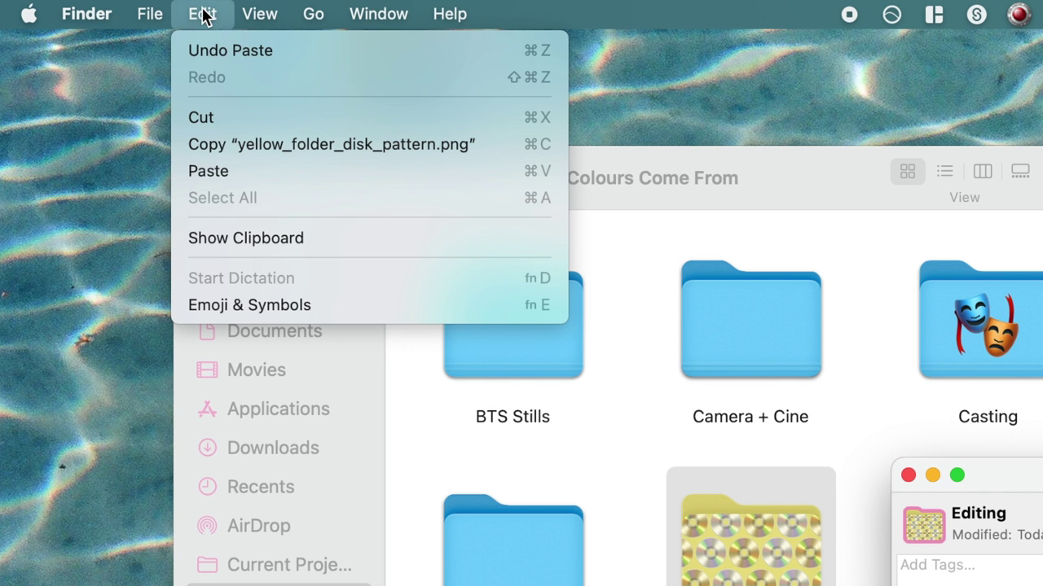
pyautogui.click(218, 167)
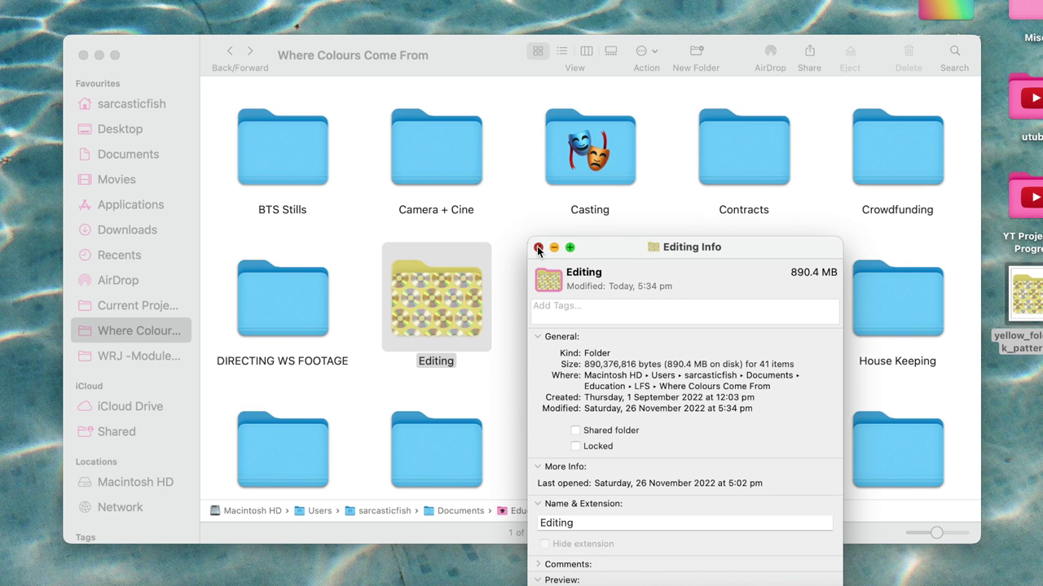
pyautogui.click(537, 247)
pyautogui.click(537, 246)
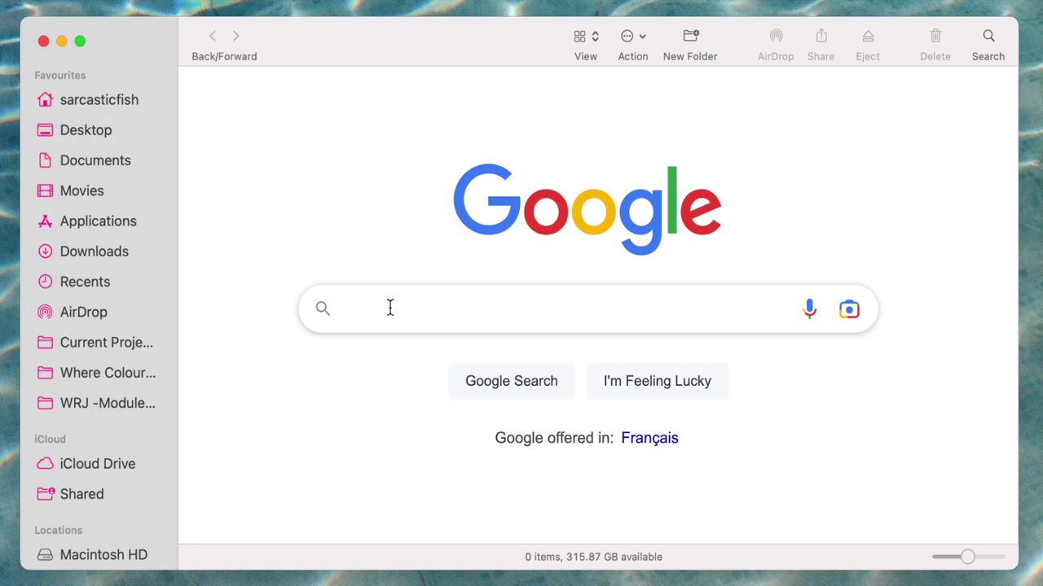
# Search Google for 'sarcasticfish', open sarcasticfish.com, and scroll through its blog posts
pyautogui.write('sarcasticfish')
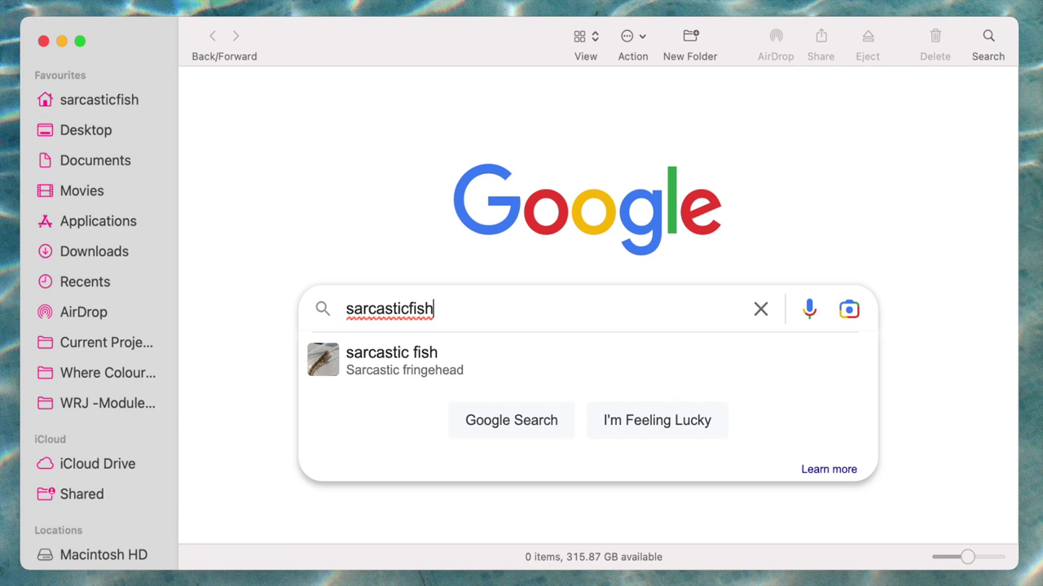
pyautogui.press('Return')
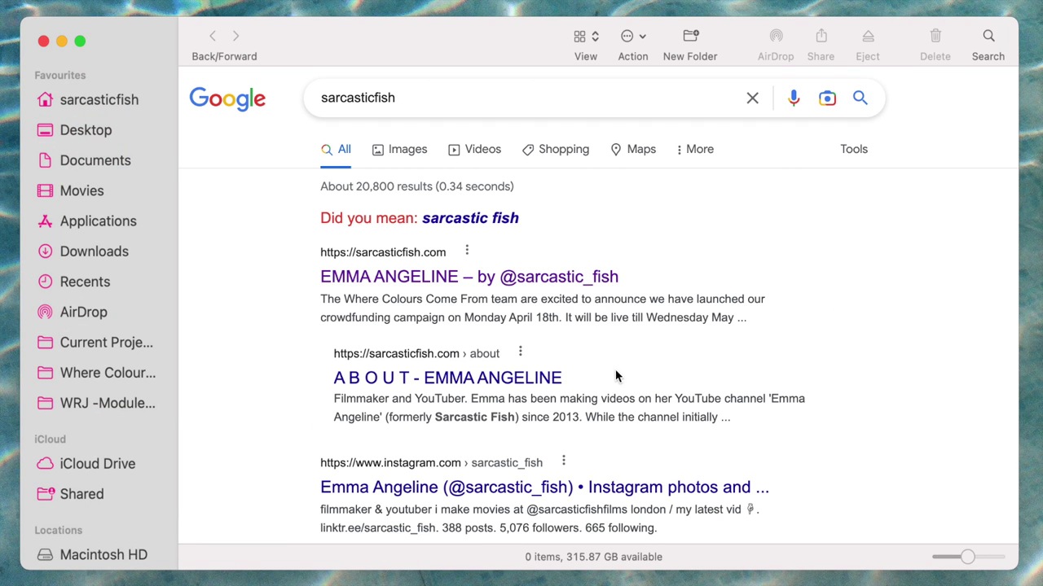
pyautogui.click(529, 279)
pyautogui.scroll(-4, 468, 230)
pyautogui.scroll(-10, 469, 229)
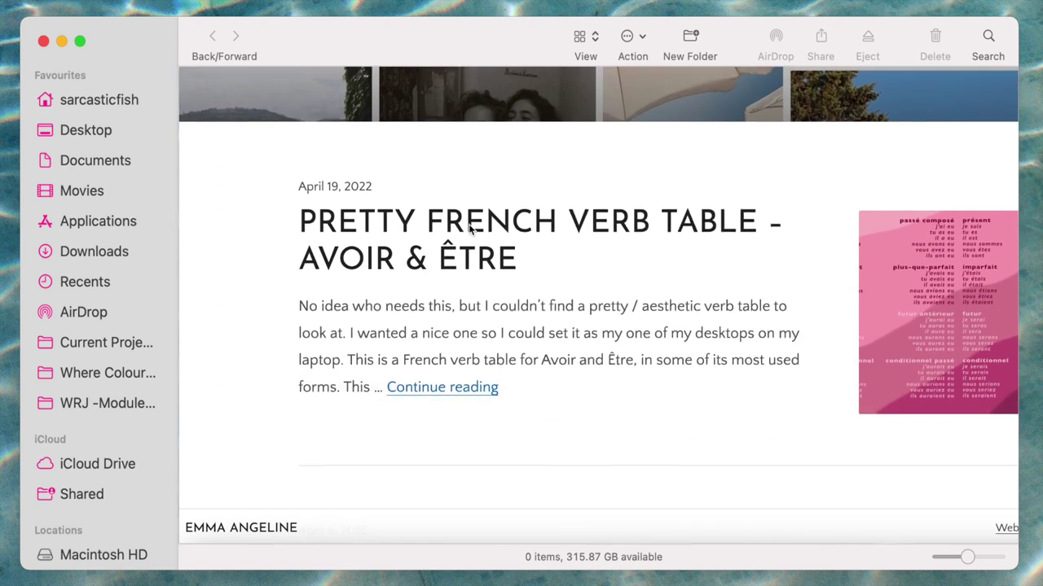
pyautogui.scroll(-1, 468, 229)
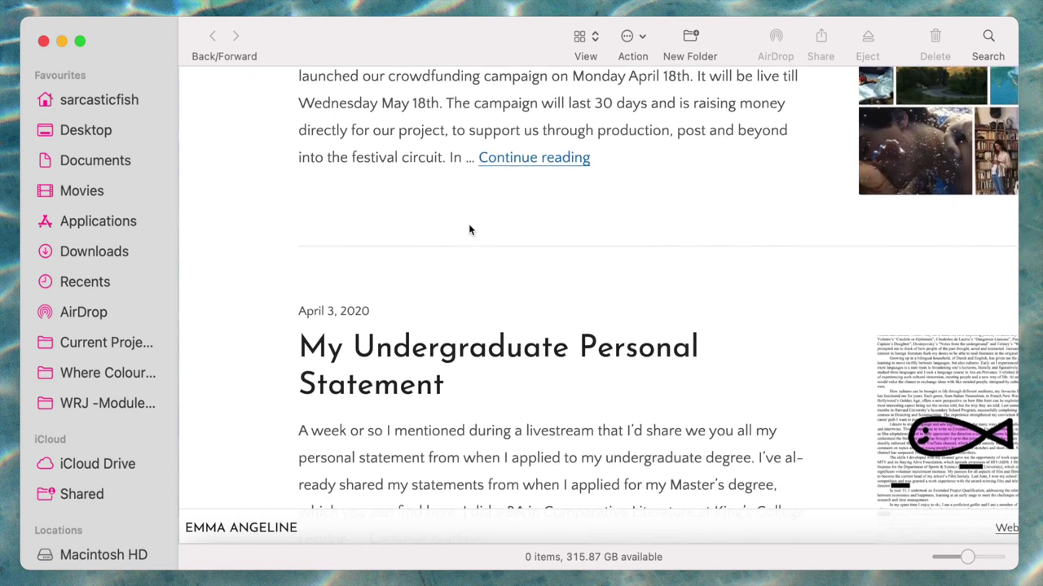